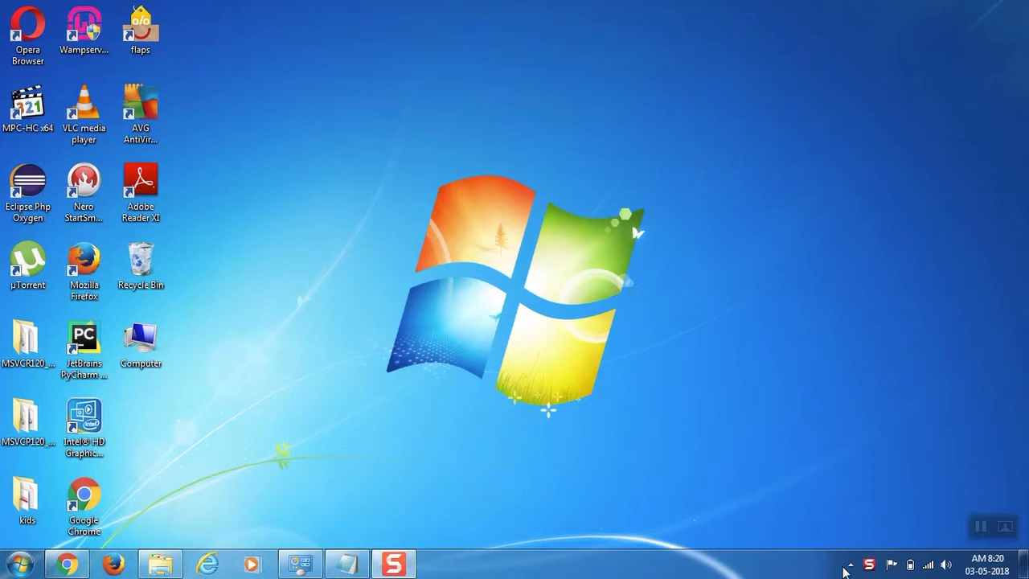
Launch the MySQL console from WampServer with the username root and dismiss the resulting system dialog.
click(851, 566)
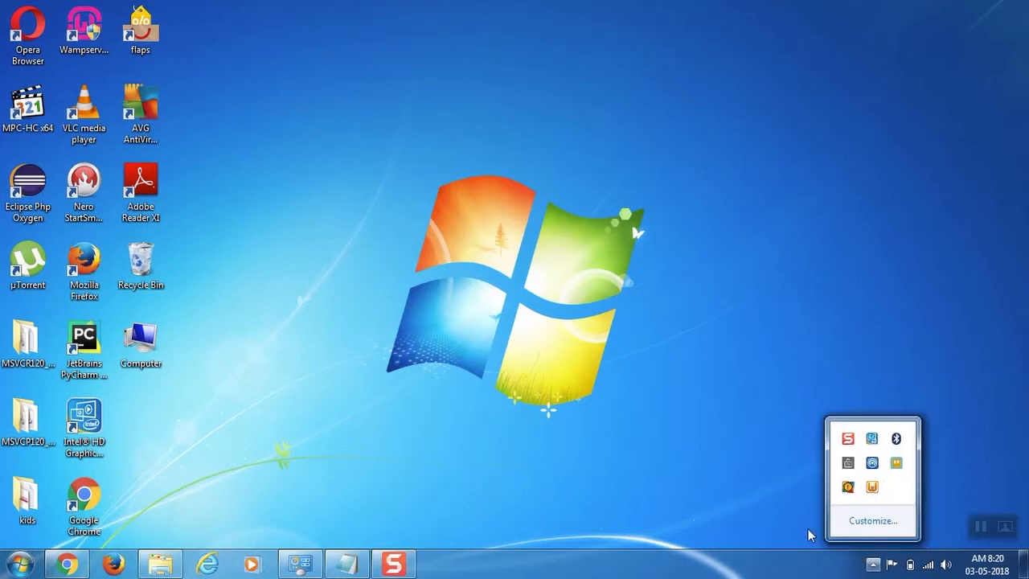
click(791, 518)
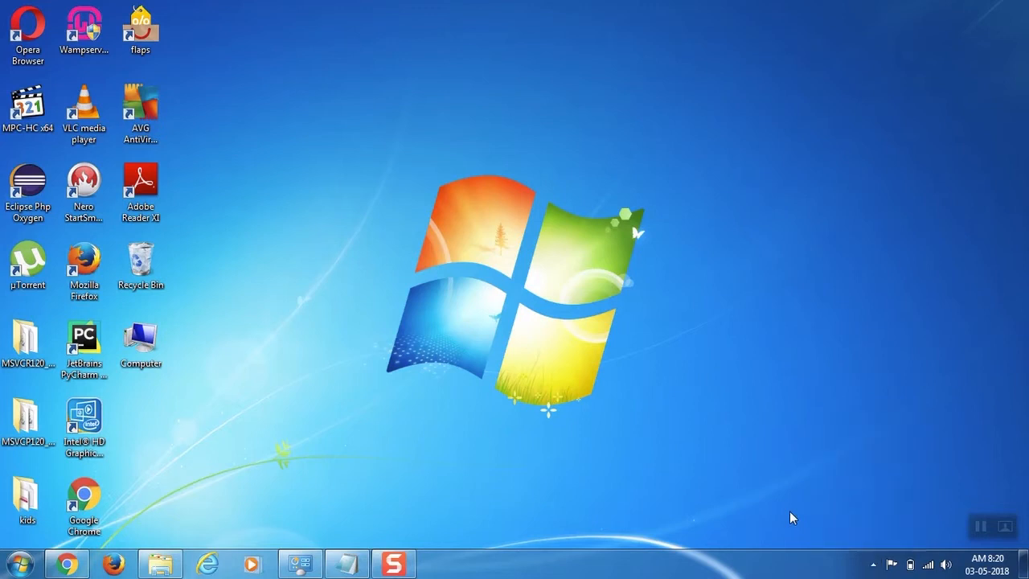
click(873, 564)
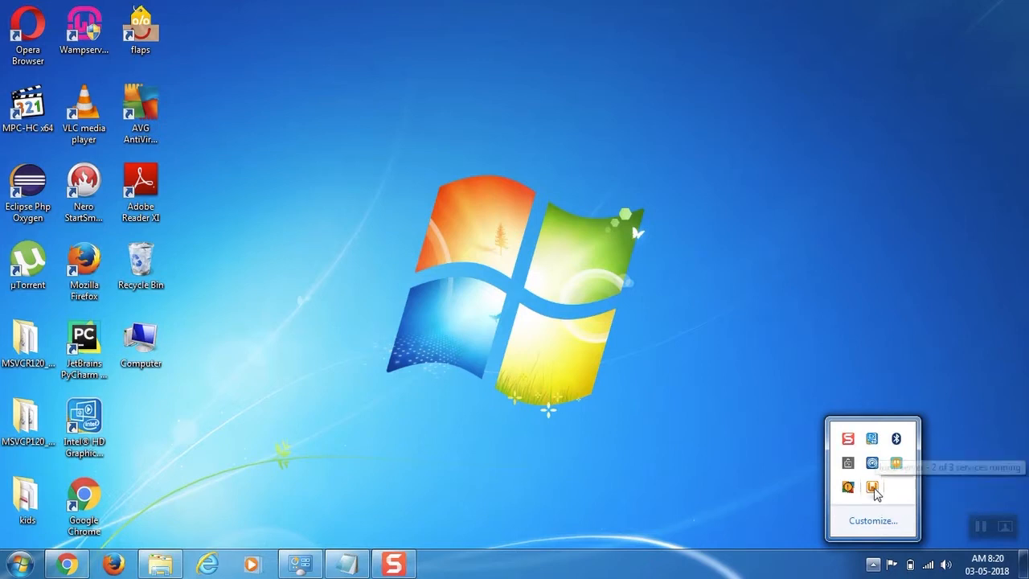
click(873, 489)
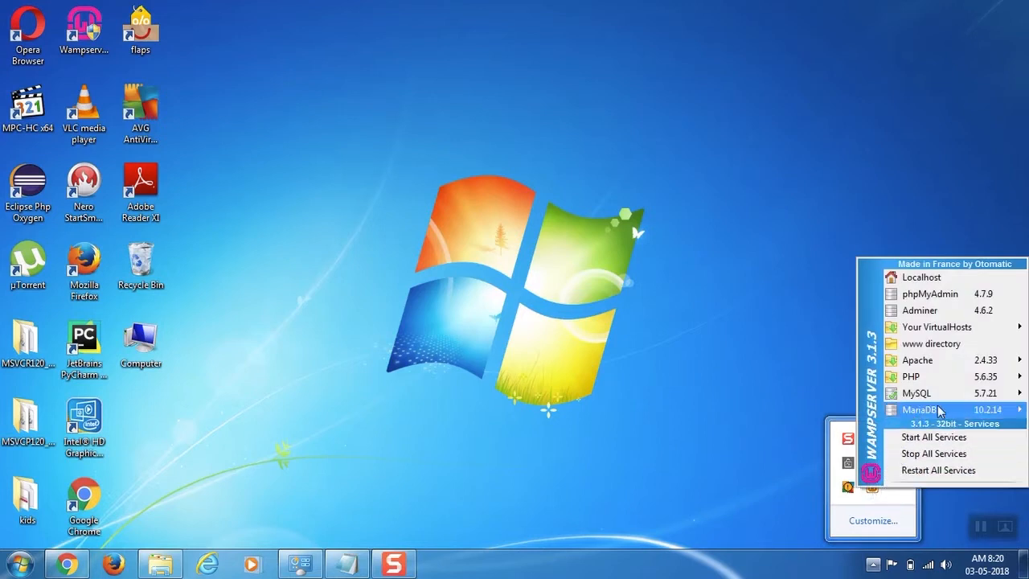
mouse_move(928, 397)
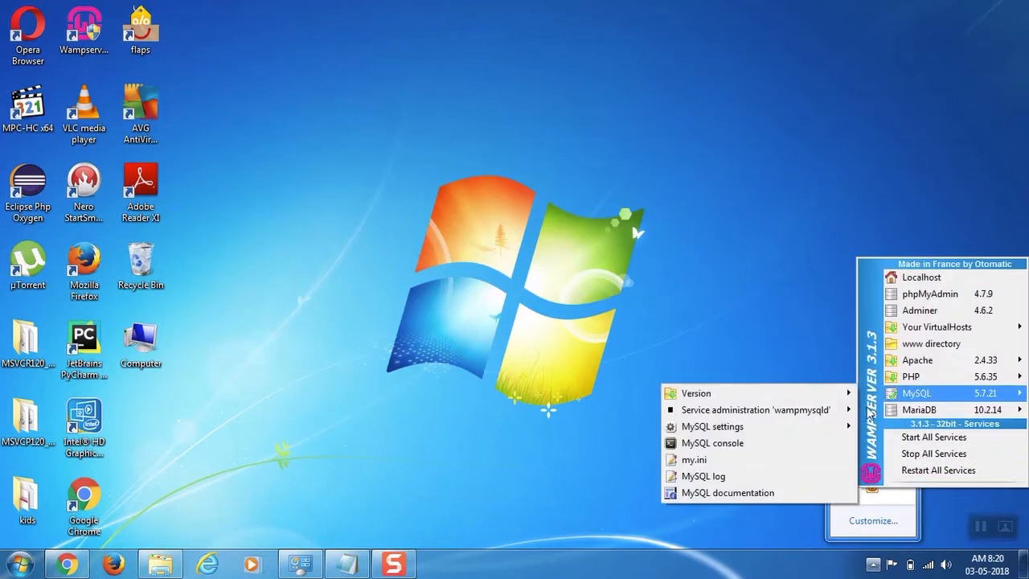
click(733, 444)
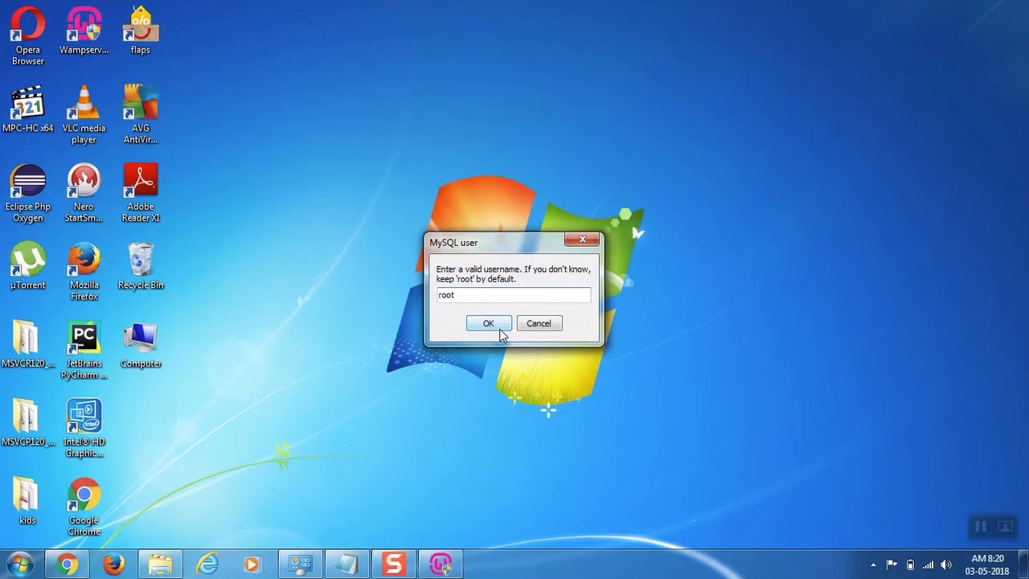
click(498, 326)
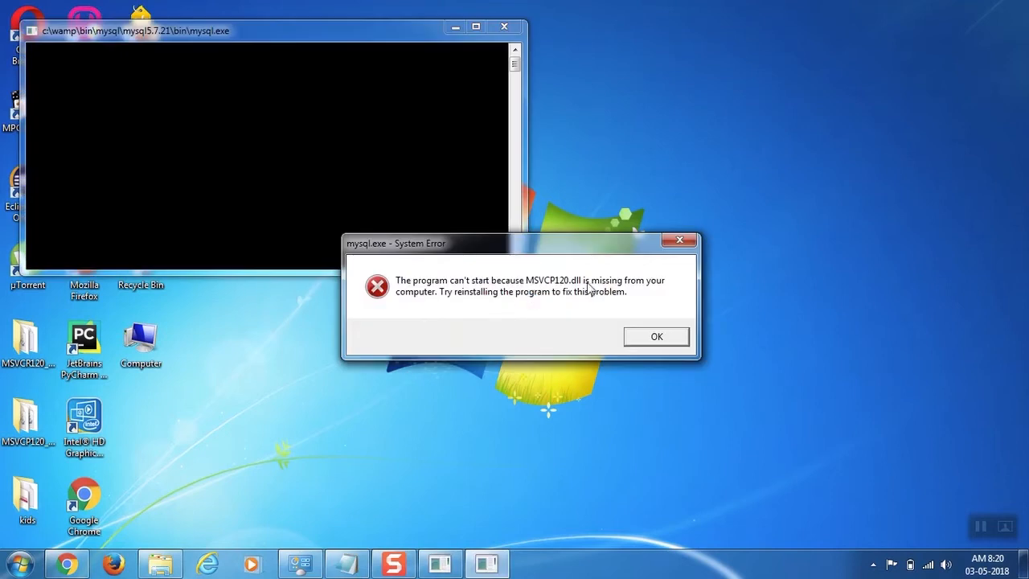
click(657, 336)
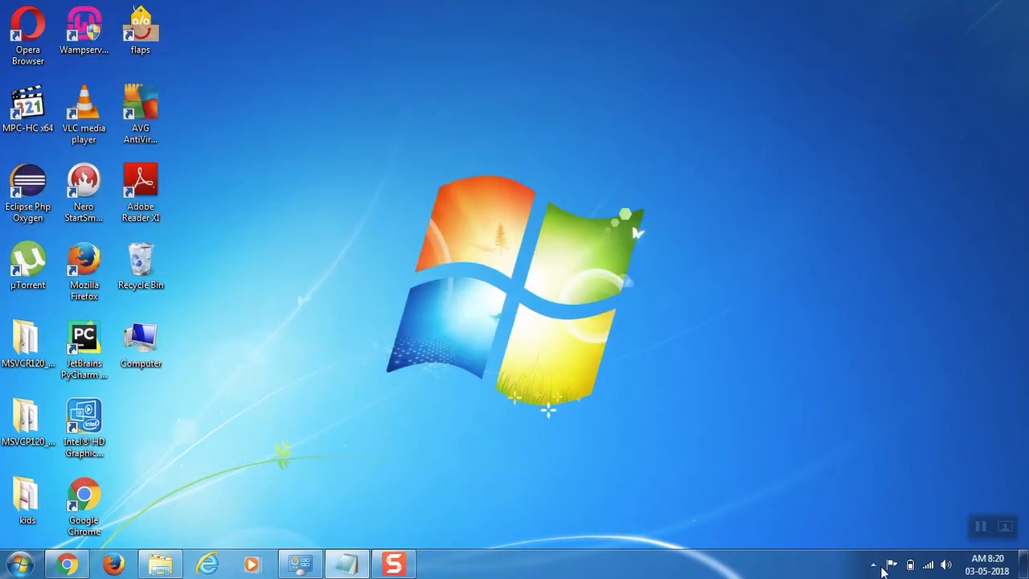
Open phpMyAdmin from WampServer, try to log in as root on the MySQL server, and minimize the browser.
click(873, 565)
click(873, 488)
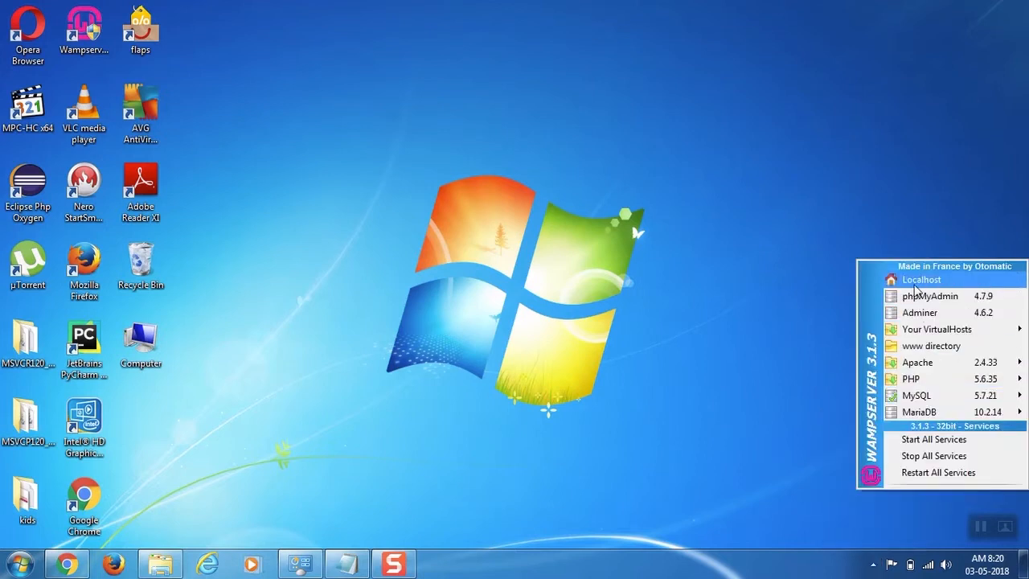
click(925, 296)
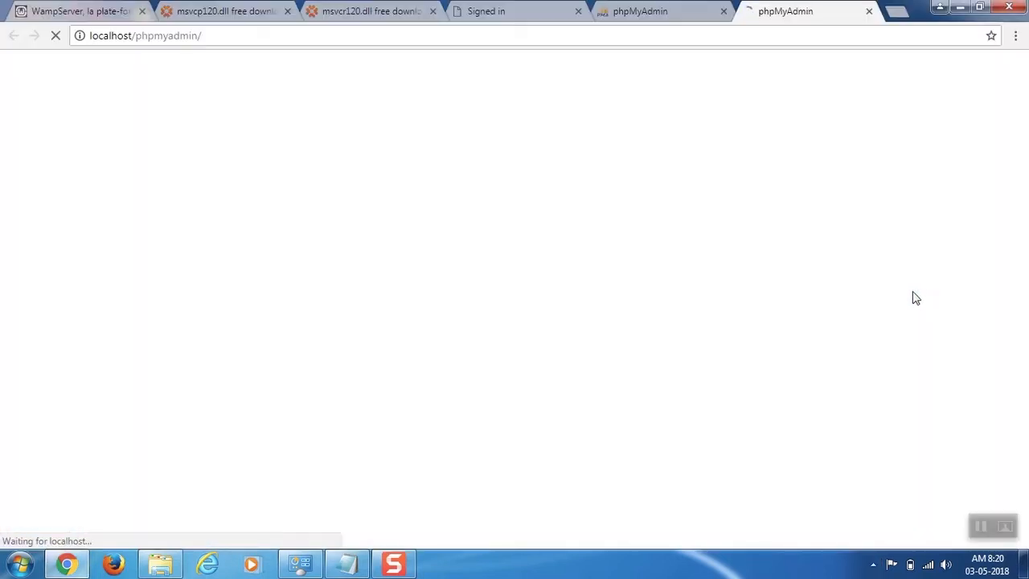
click(621, 438)
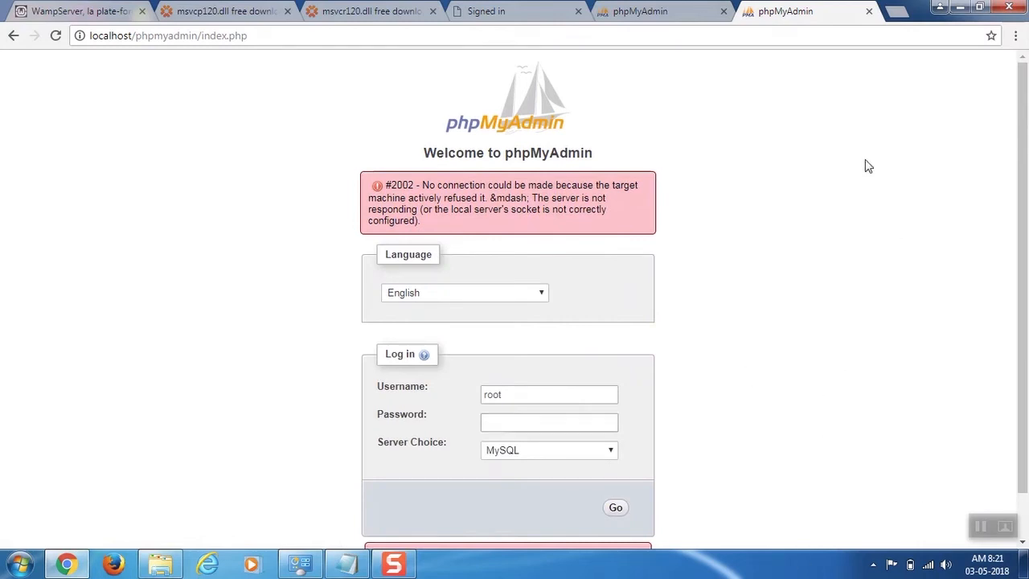
click(961, 7)
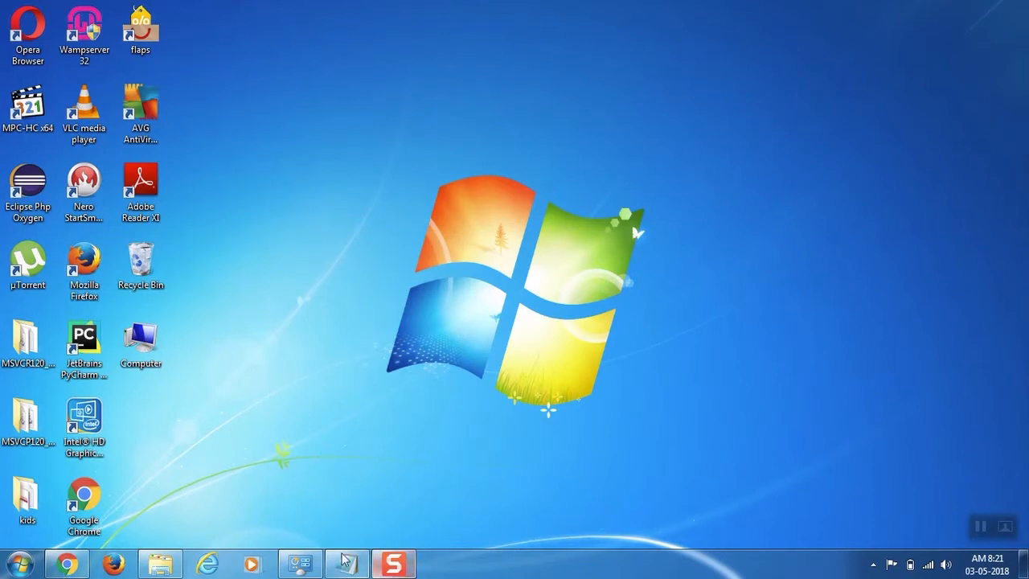
View the Computer's system properties to check the Windows system type, and close the window.
right_click(143, 341)
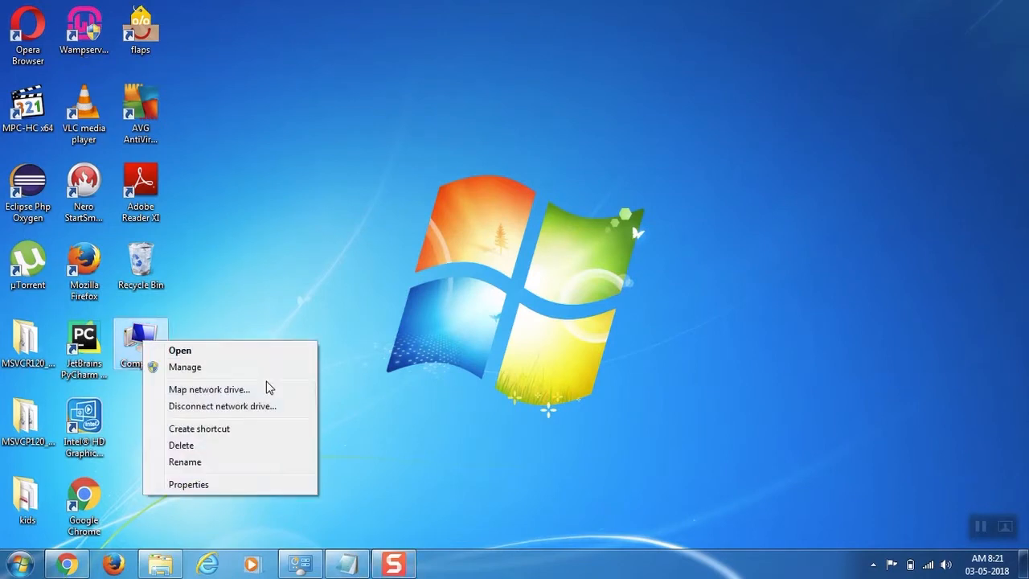
click(201, 354)
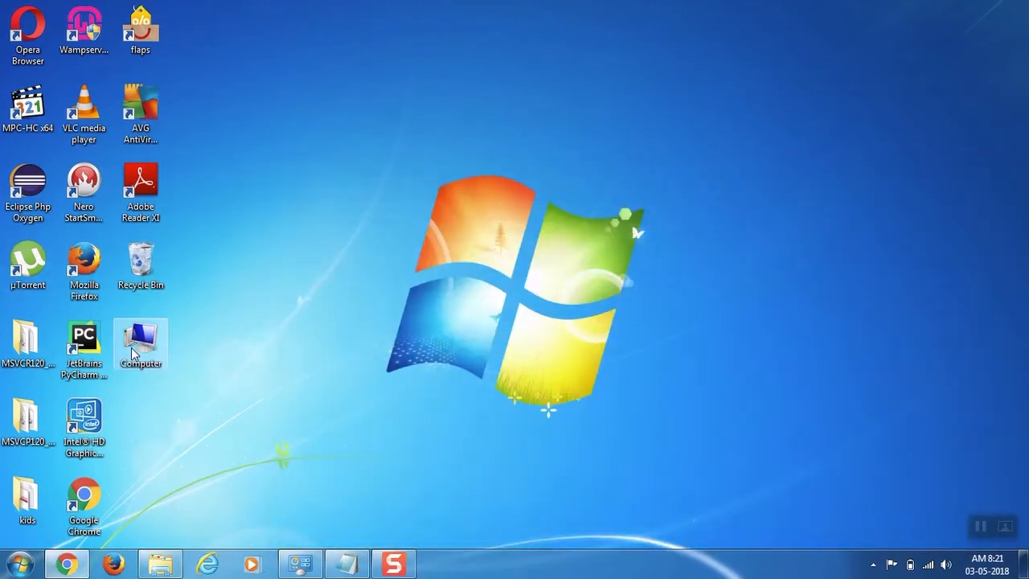
right_click(132, 348)
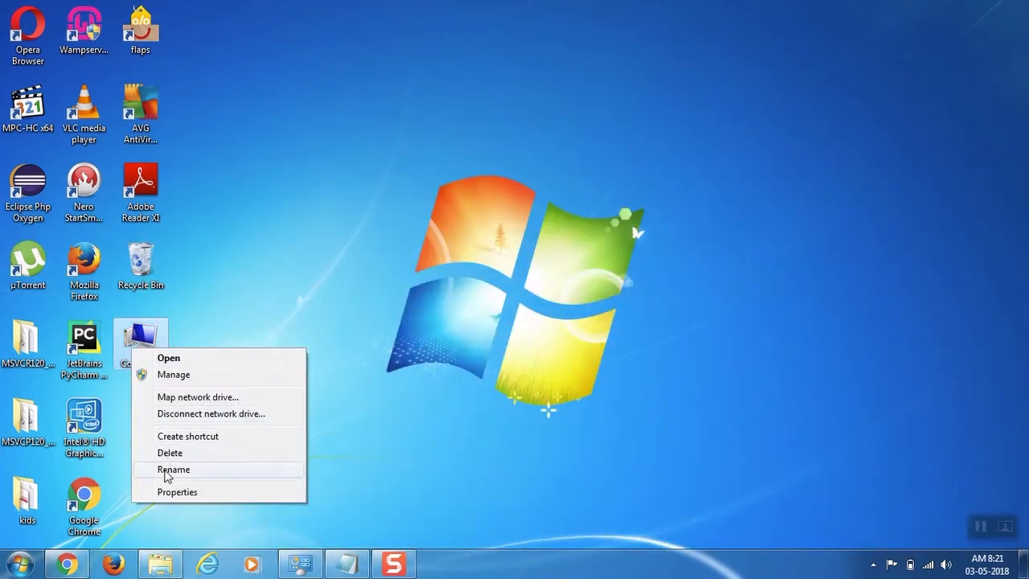
click(167, 491)
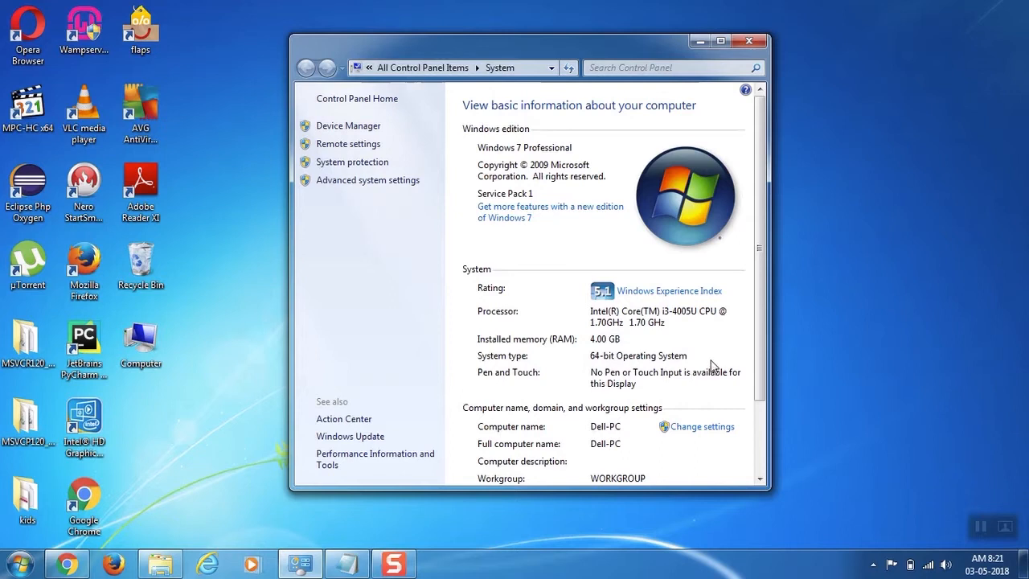
click(754, 42)
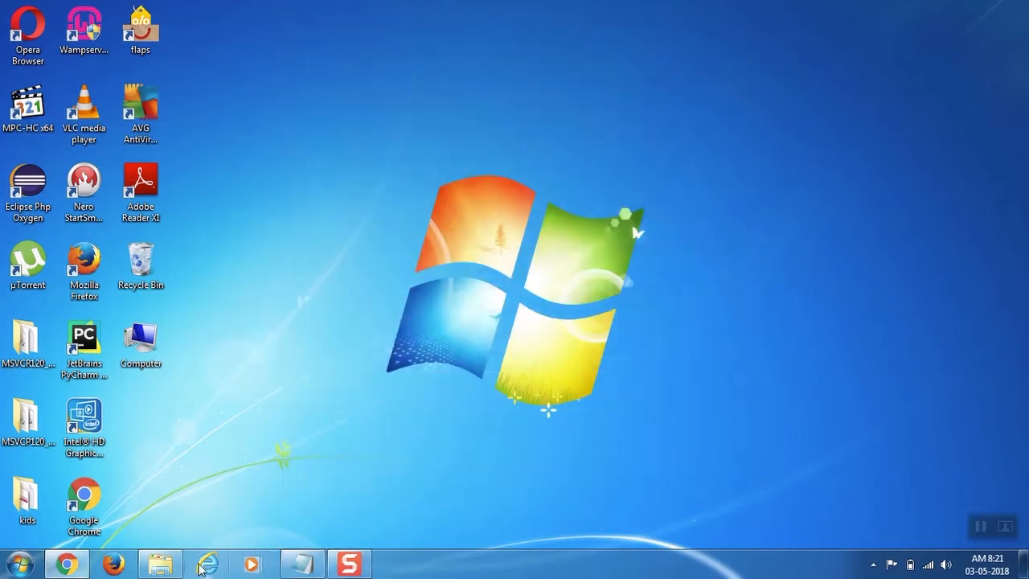
Switch to Chrome and review the 64-bit and 32-bit download options on the WampServer site.
click(66, 563)
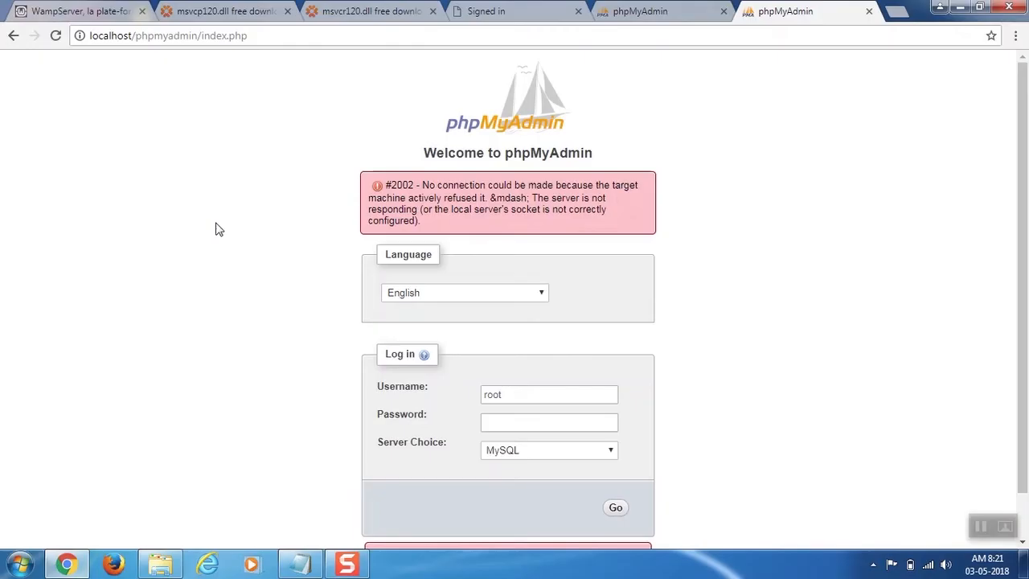
click(81, 10)
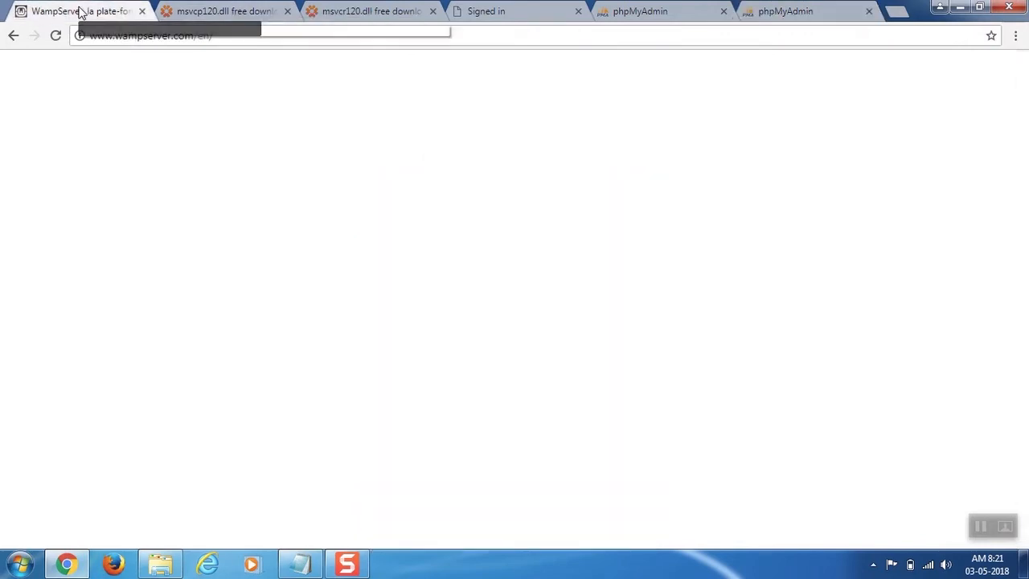
scroll(637, 265, up, 5)
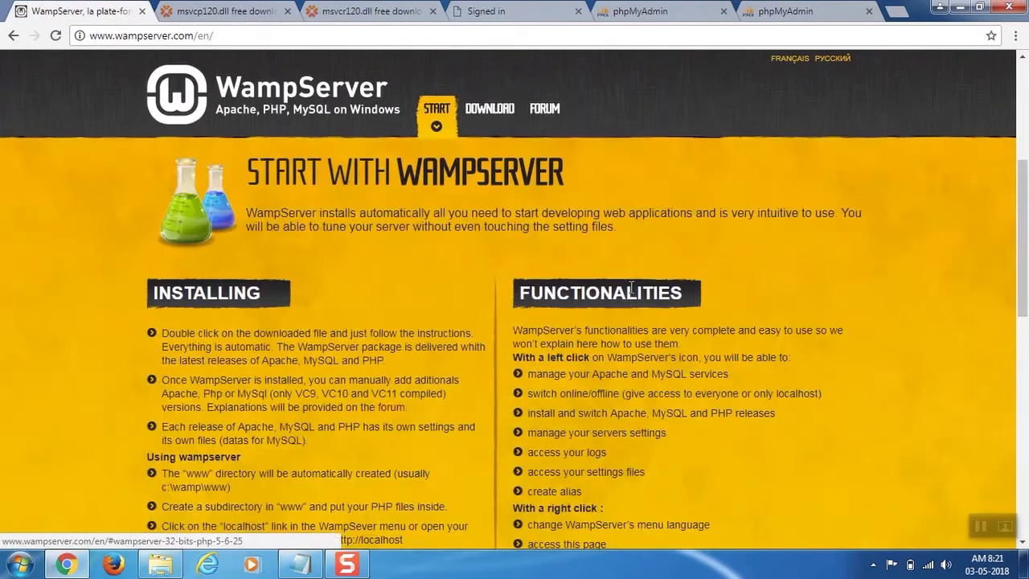
scroll(630, 291, down, 5)
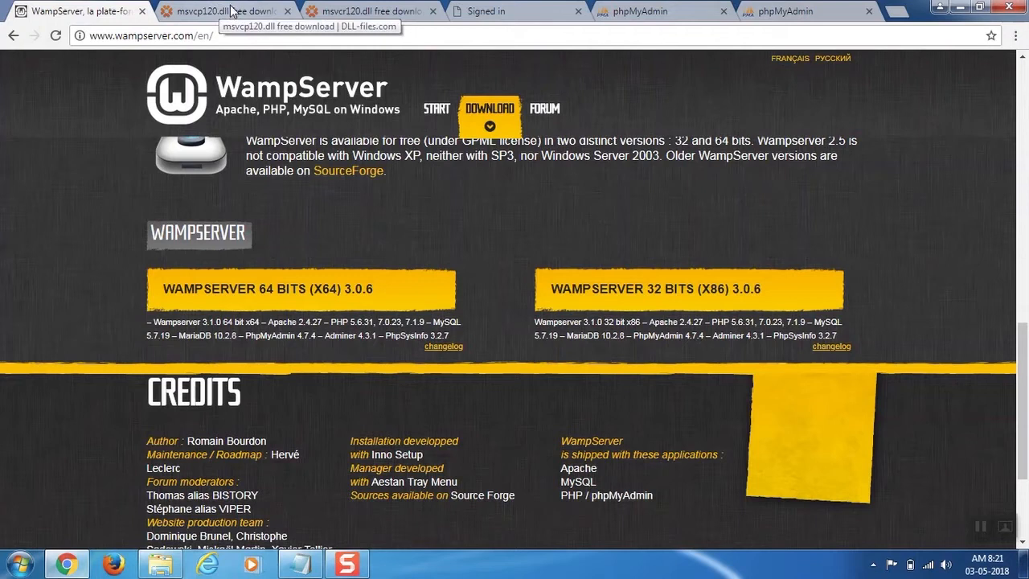
scroll(259, 155, down, 3)
scroll(260, 156, up, 3)
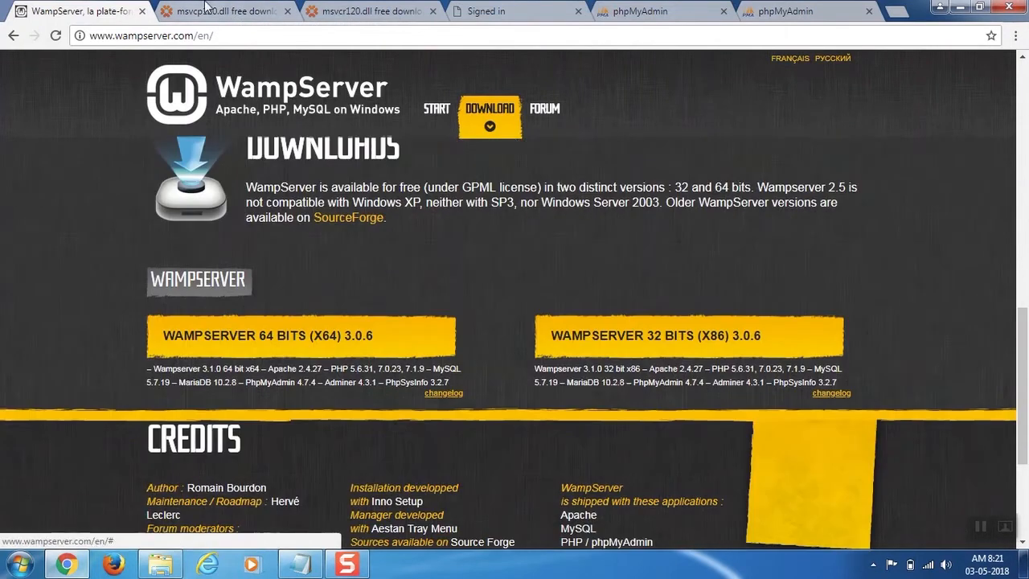
Show the msvcp120.dll page on DLL-files.com and highlight both DLL download links in the Notepad file "download".
click(221, 9)
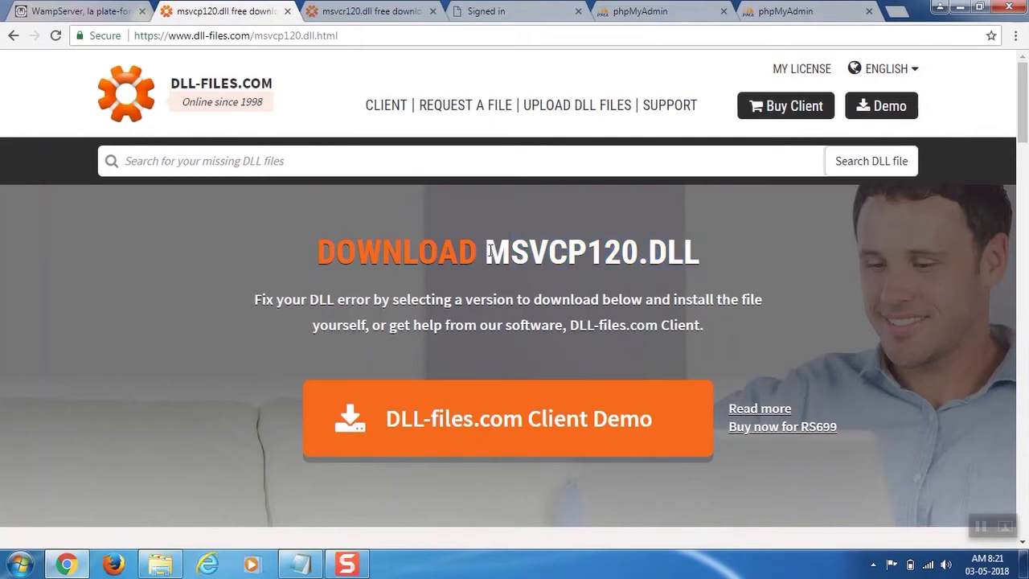
click(300, 563)
click(439, 164)
drag(440, 144, 169, 118)
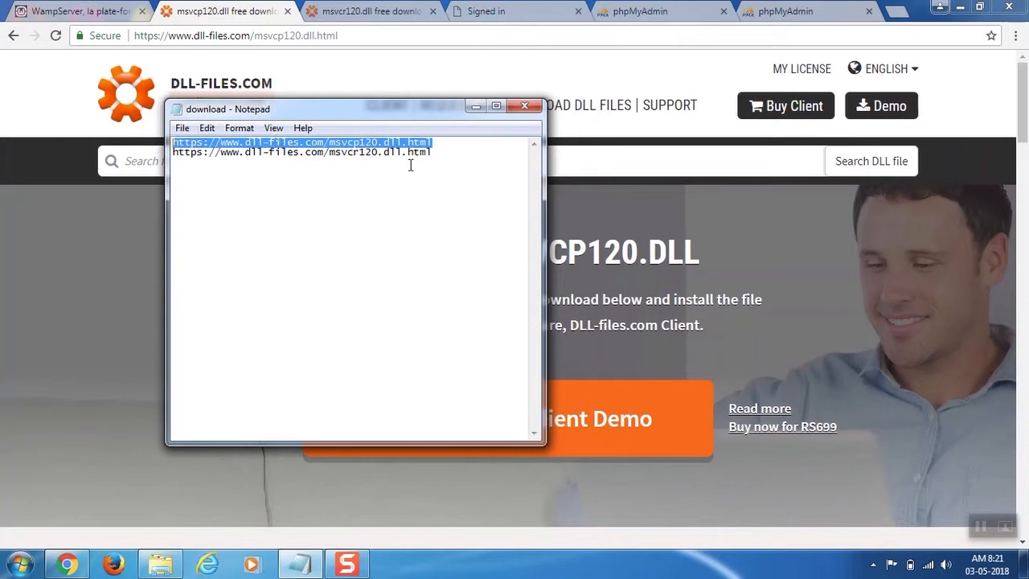
click(445, 160)
drag(434, 152, 179, 137)
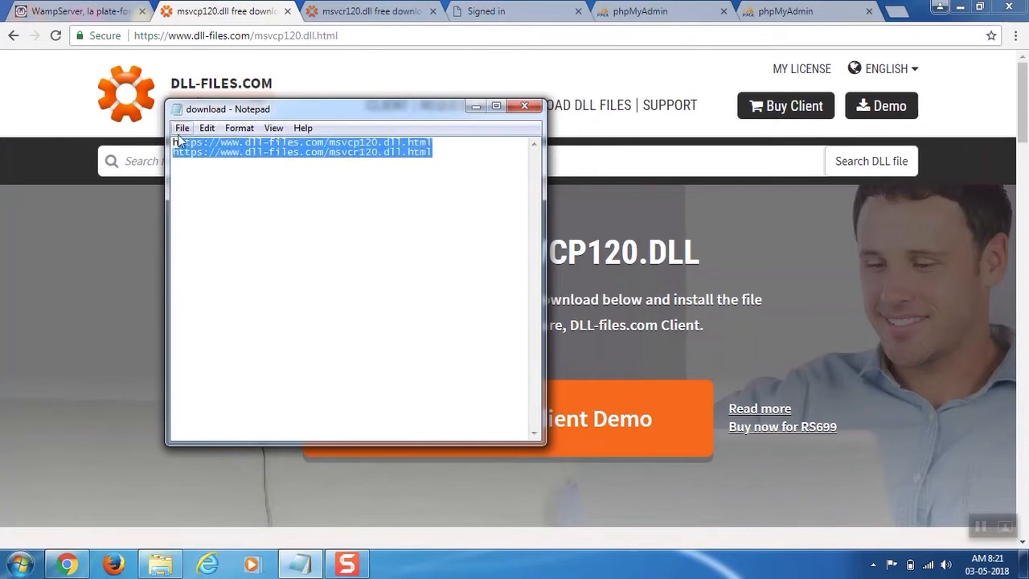
click(799, 257)
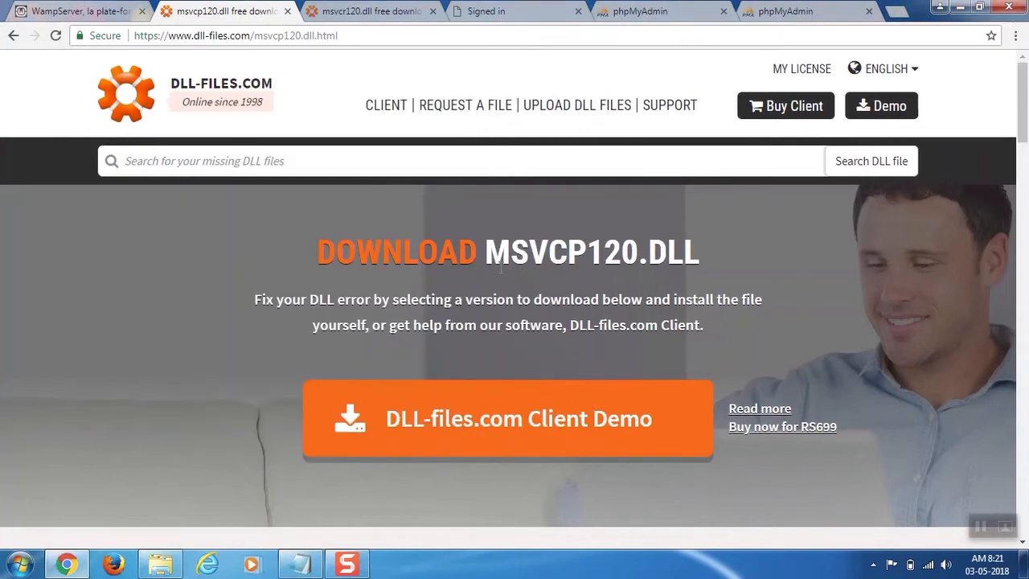
Examine the available 32-bit and 64-bit versions on the msvcr120.dll page, and return to the msvcp120.dll page.
click(361, 10)
scroll(514, 386, down, 3)
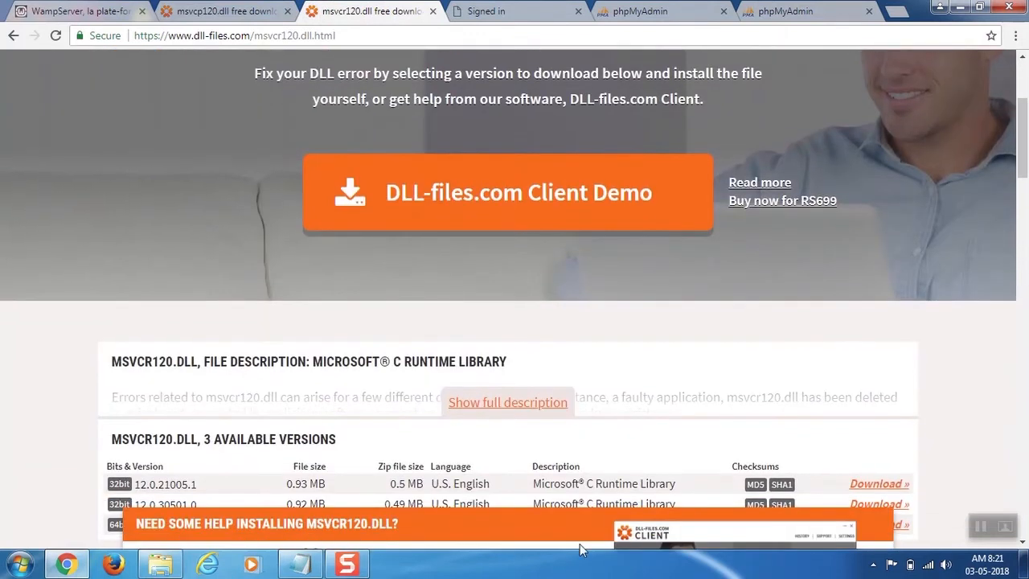
scroll(589, 507, up, 3)
scroll(589, 507, down, 5)
scroll(589, 507, down, 1)
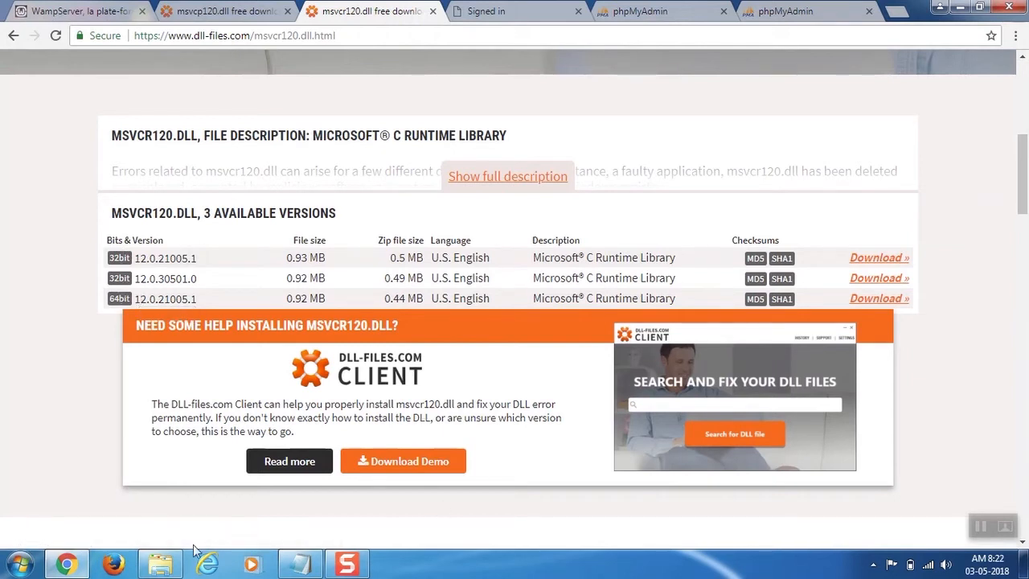
scroll(552, 190, up, 3)
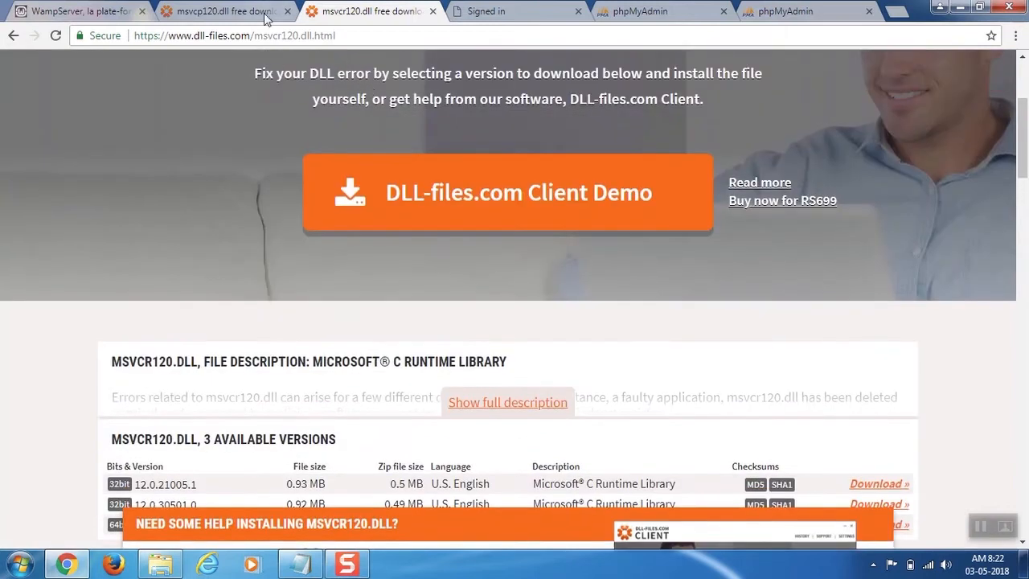
click(264, 14)
View the 32-bit DLL files in the Desktop folder MSVCR120_SysWOW64_32bit in Windows Explorer, and minimize the window.
click(163, 566)
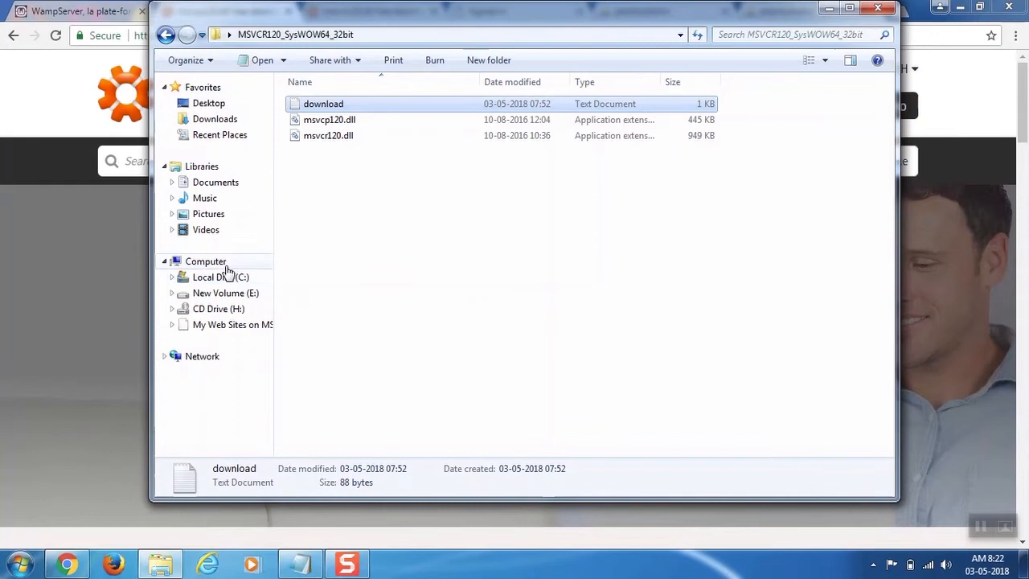
click(206, 102)
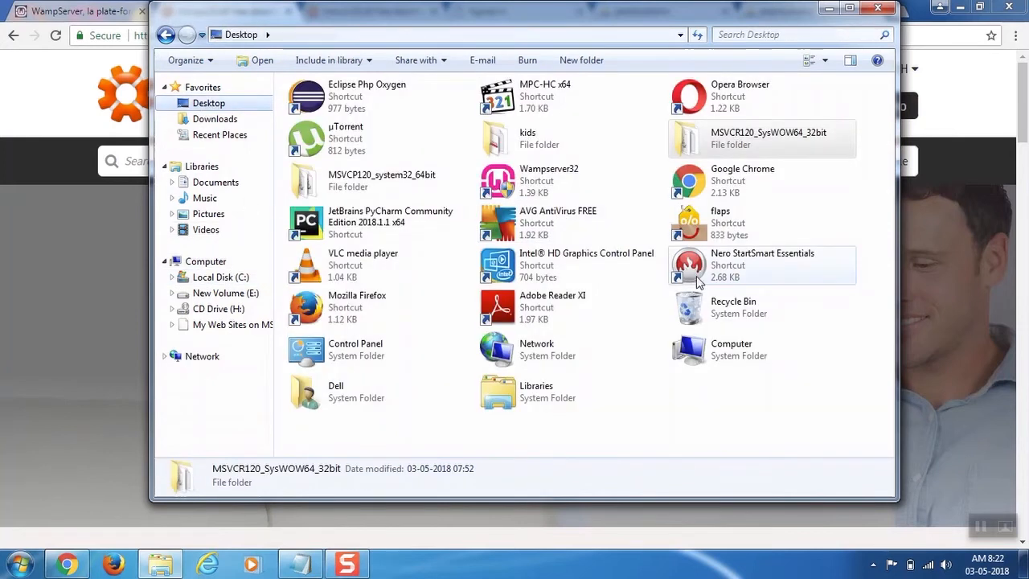
double_click(712, 148)
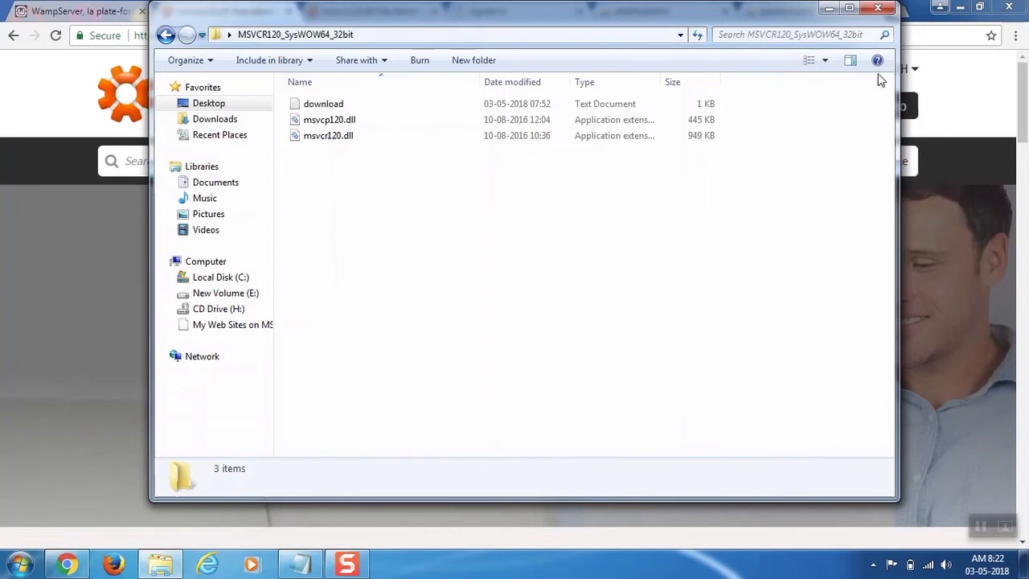
click(826, 10)
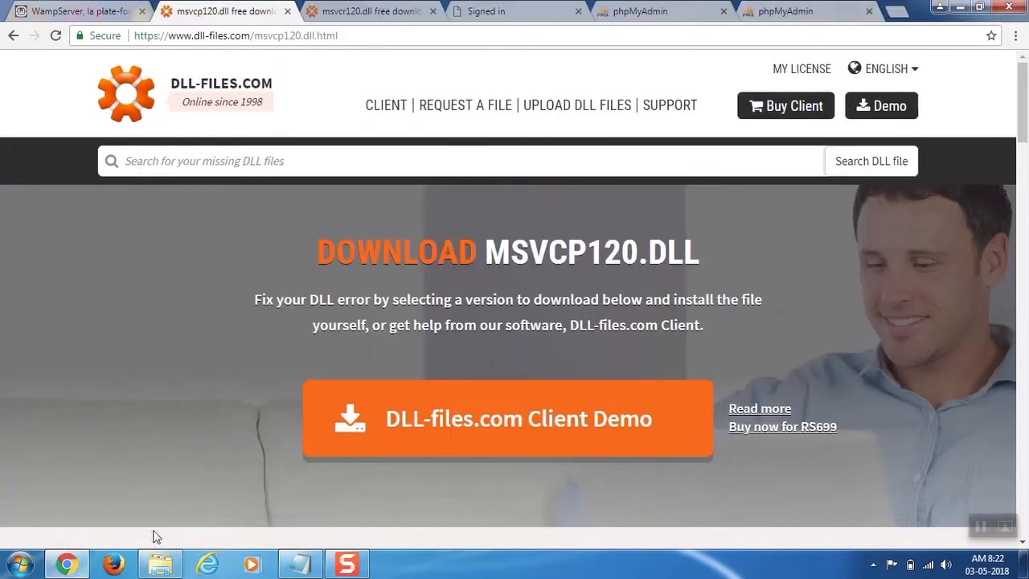
Restore the Explorer window, go back to the Desktop and open the MSVCP120_system32_64bit folder.
click(160, 563)
click(165, 35)
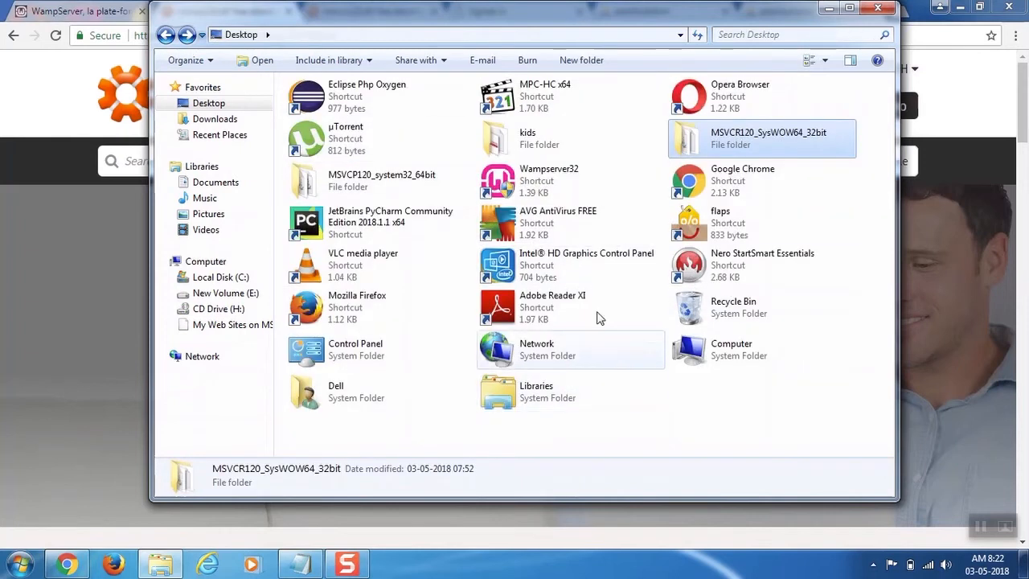
double_click(351, 172)
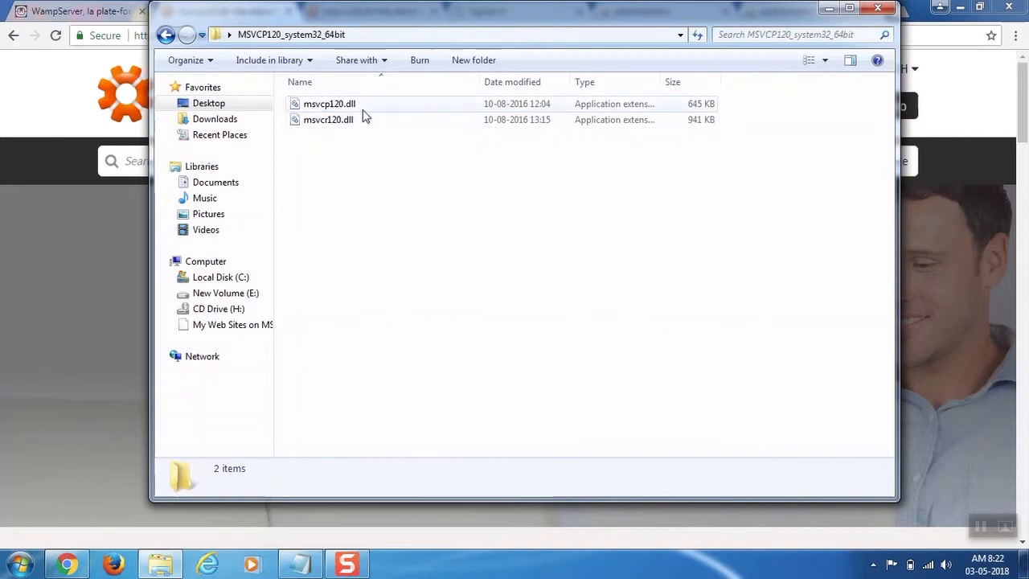
Copy msvcp120.dll and msvcr120.dll from the MSVCP120_system32_64bit folder, and return to the Desktop folder.
click(959, 378)
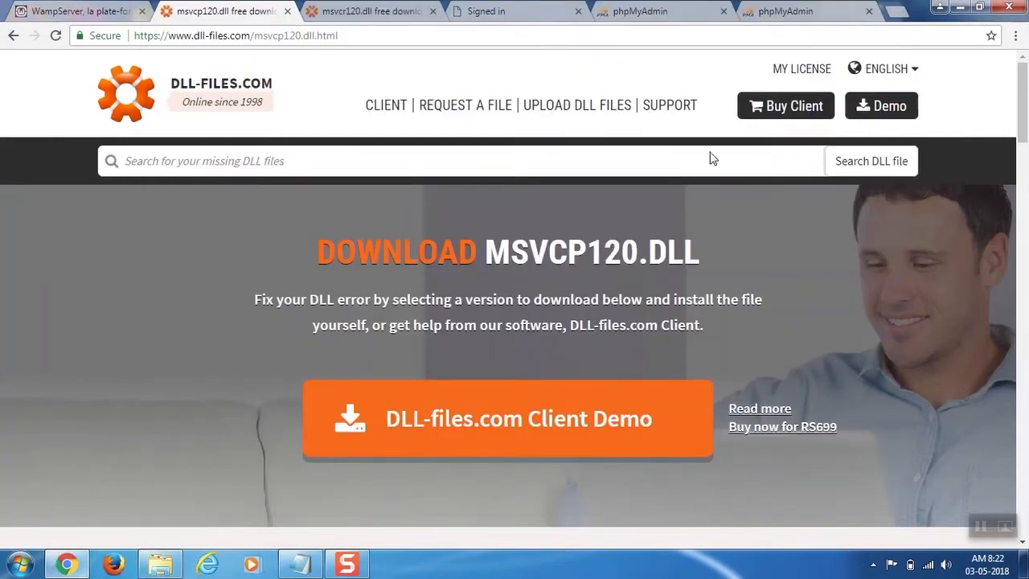
click(160, 567)
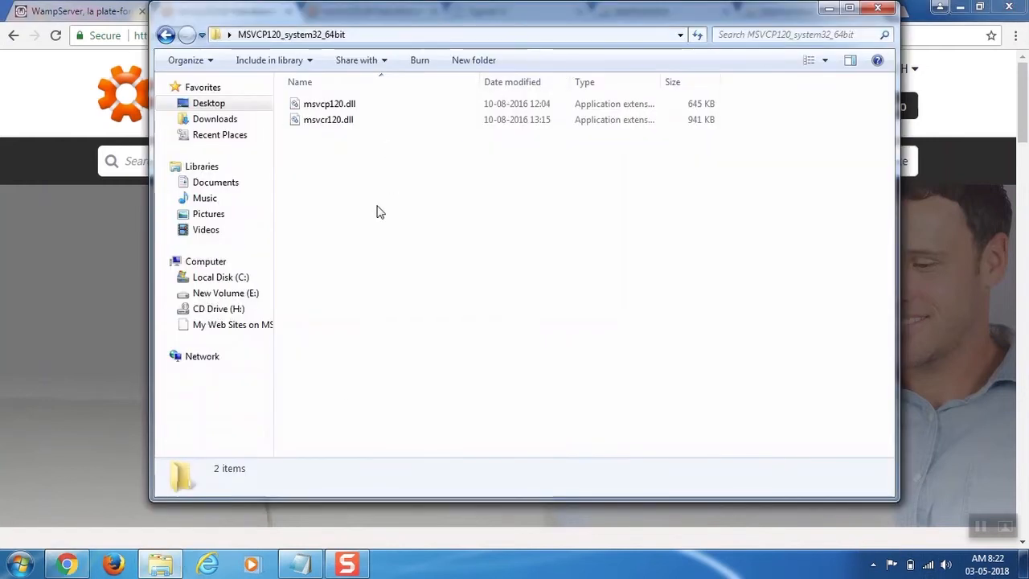
drag(320, 230, 343, 99)
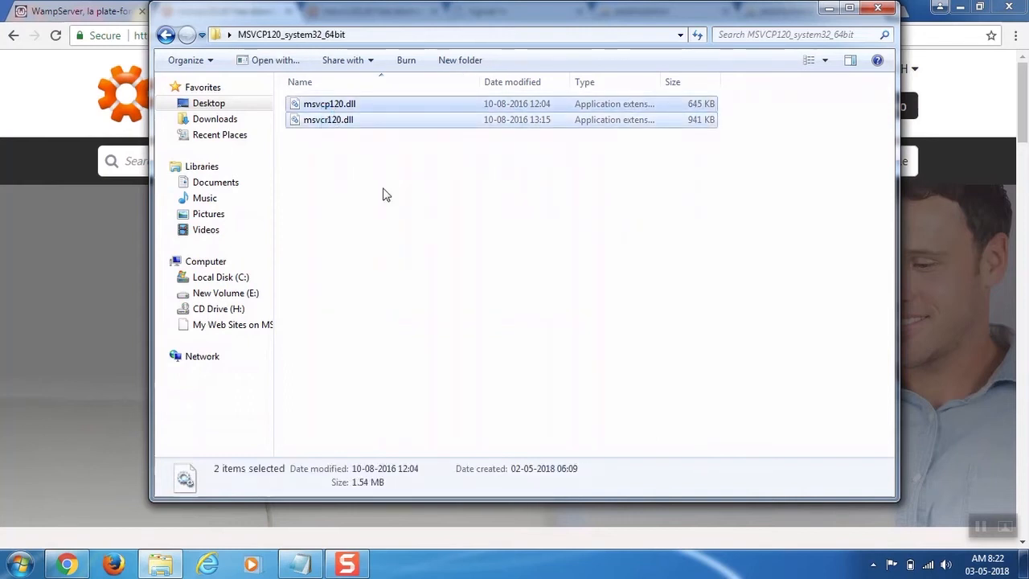
click(166, 35)
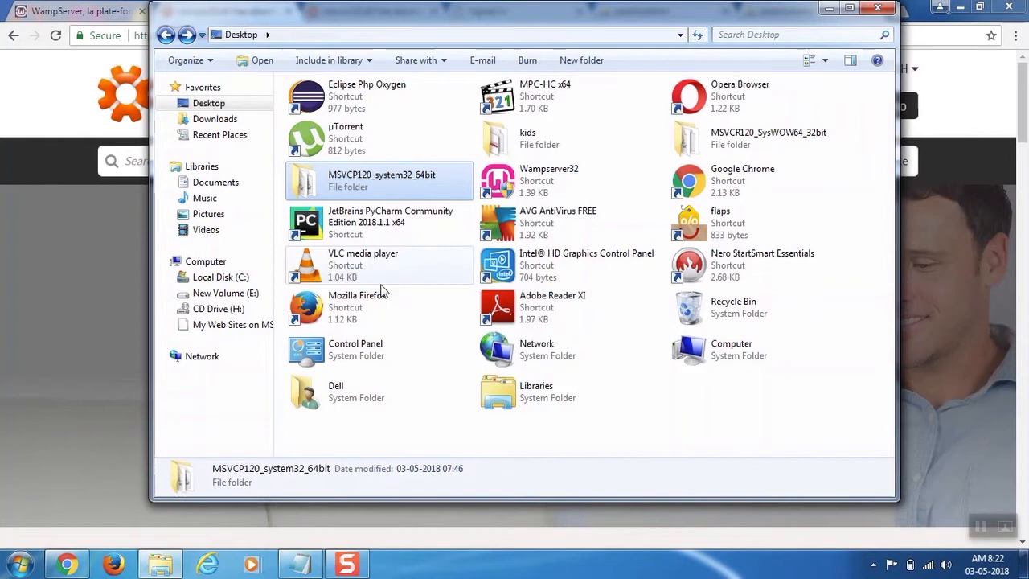
Paste the two copied 64-bit DLL files into C:\Windows\System32, granting administrator permission.
click(245, 277)
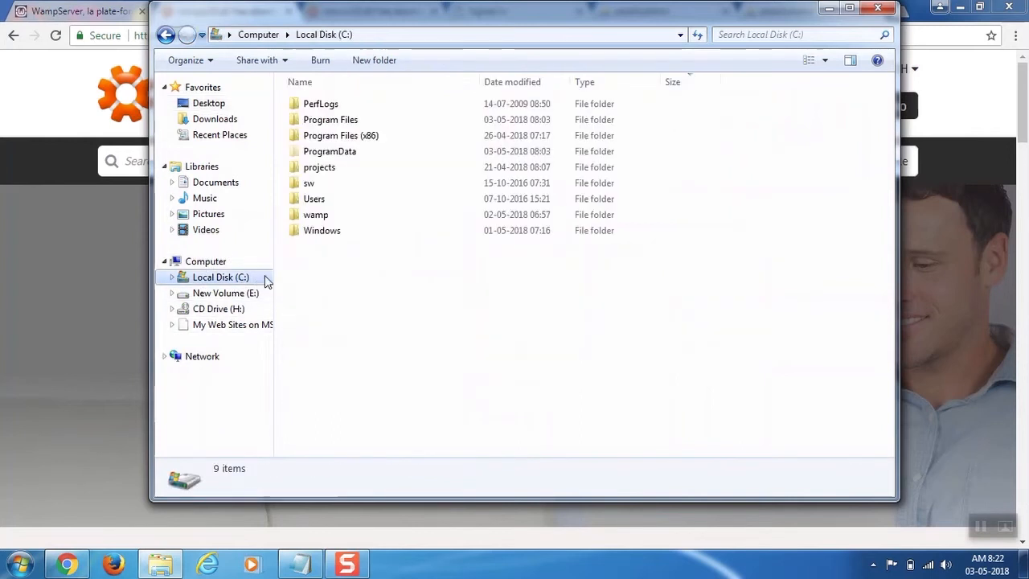
double_click(320, 232)
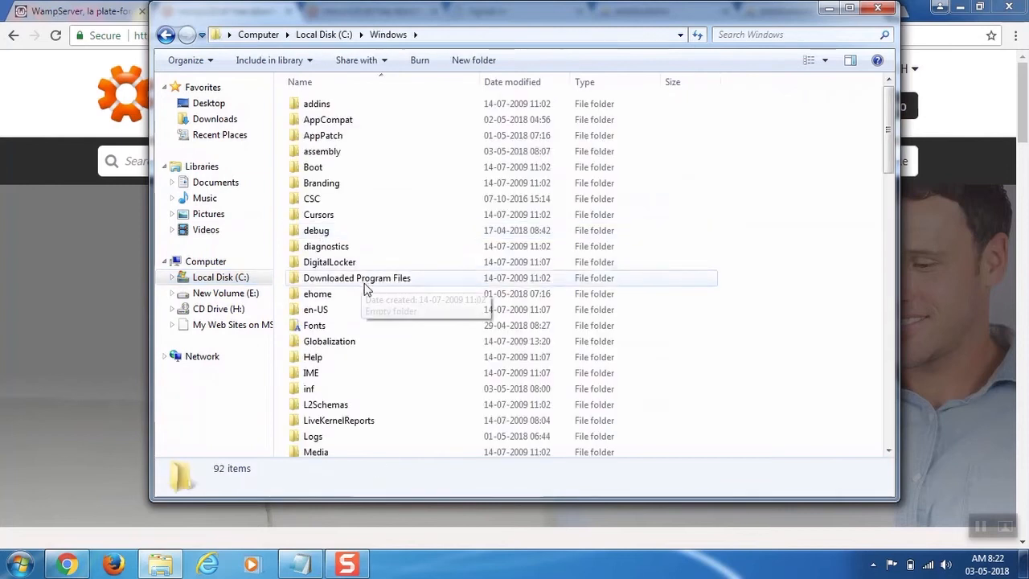
scroll(362, 350, down, 6)
scroll(363, 354, down, 6)
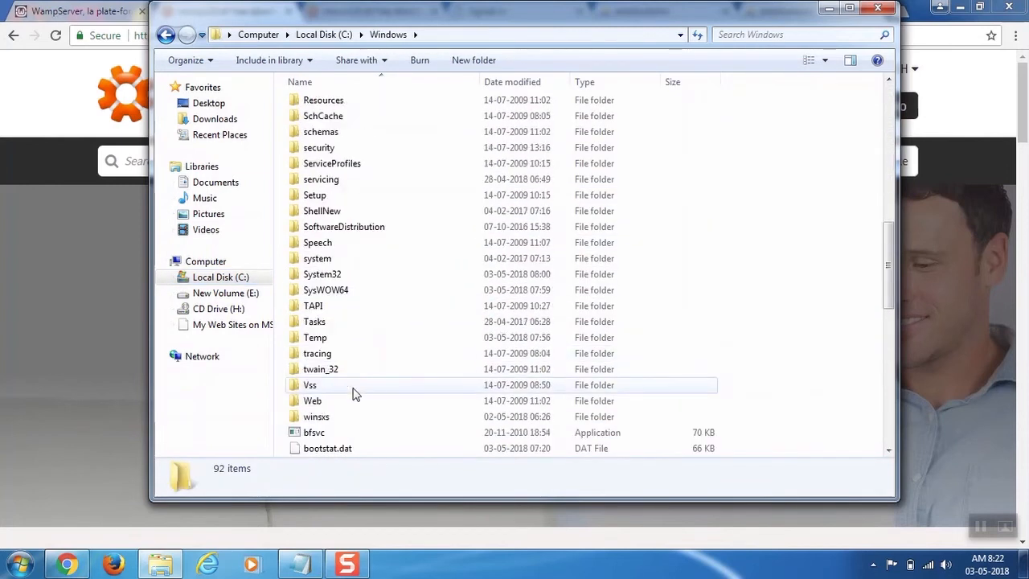
double_click(338, 277)
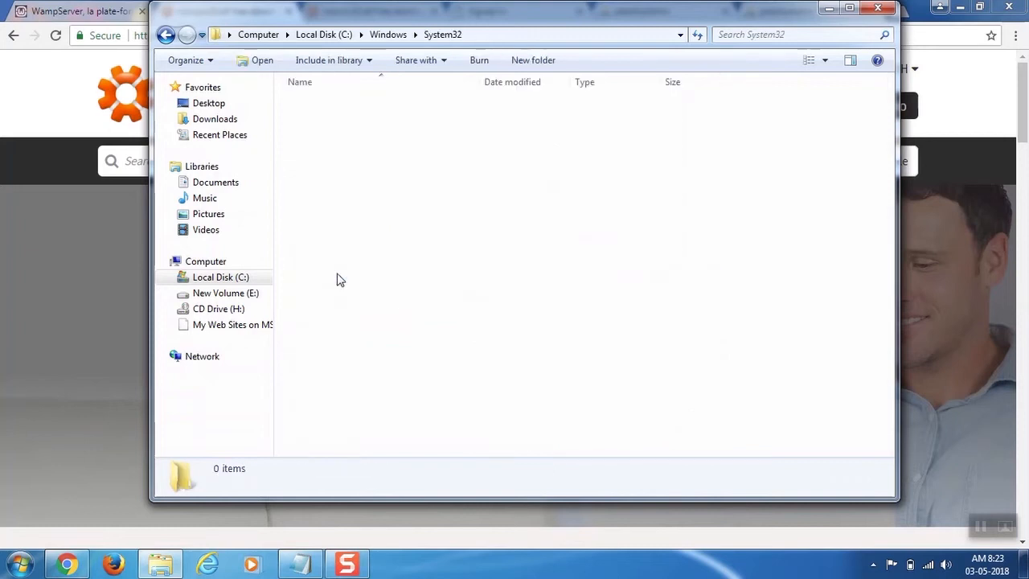
right_click(837, 277)
click(873, 353)
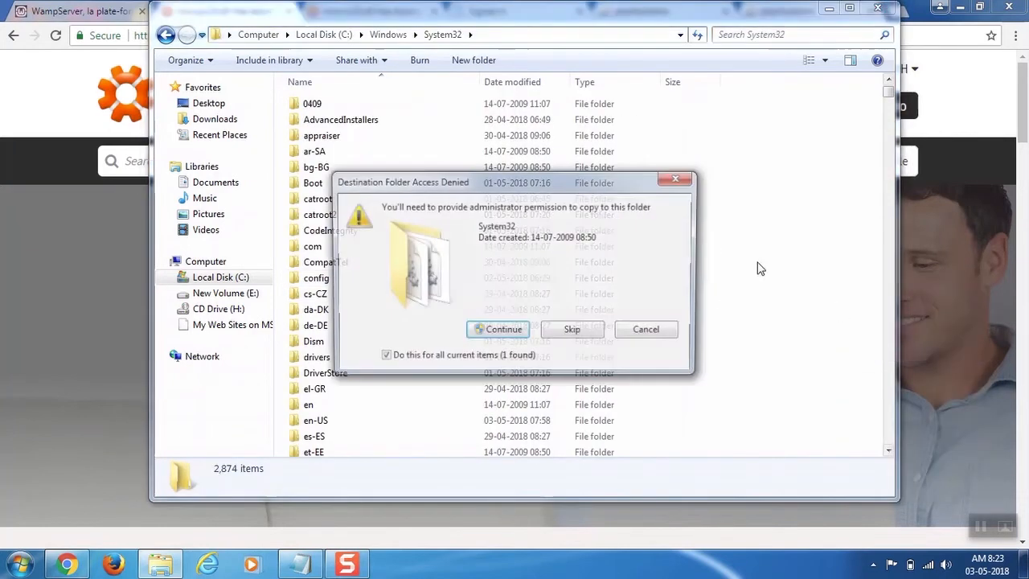
click(495, 332)
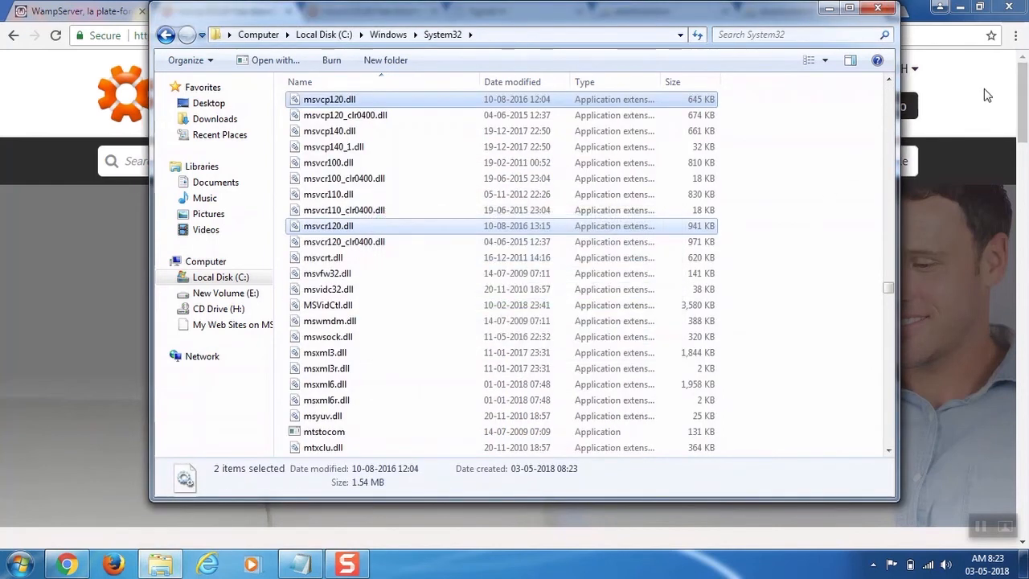
Go back to the Desktop folder and copy msvcp120.dll and msvcr120.dll from the MSVCR120_SysWOW64_32bit folder.
click(167, 34)
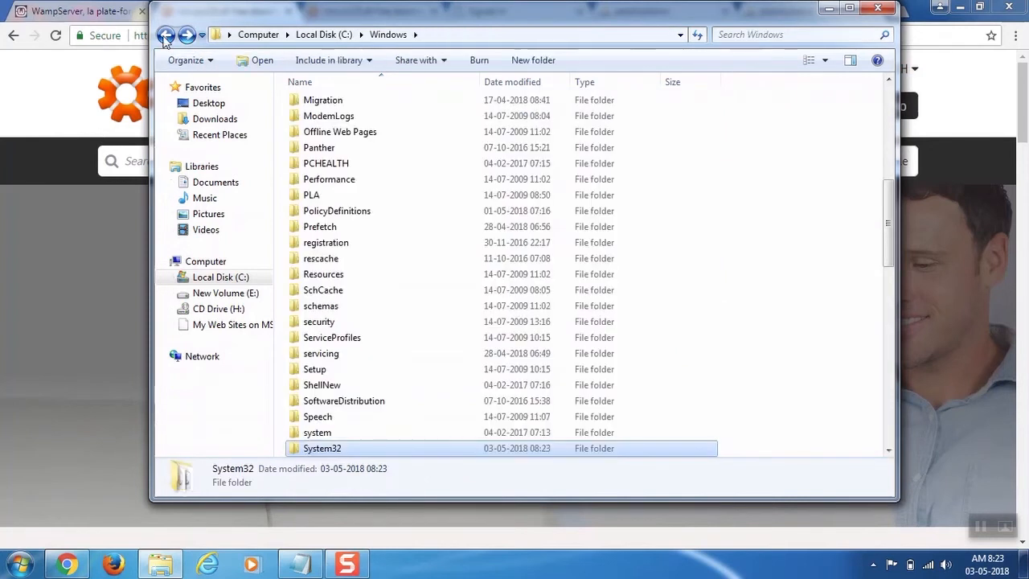
click(166, 35)
click(166, 36)
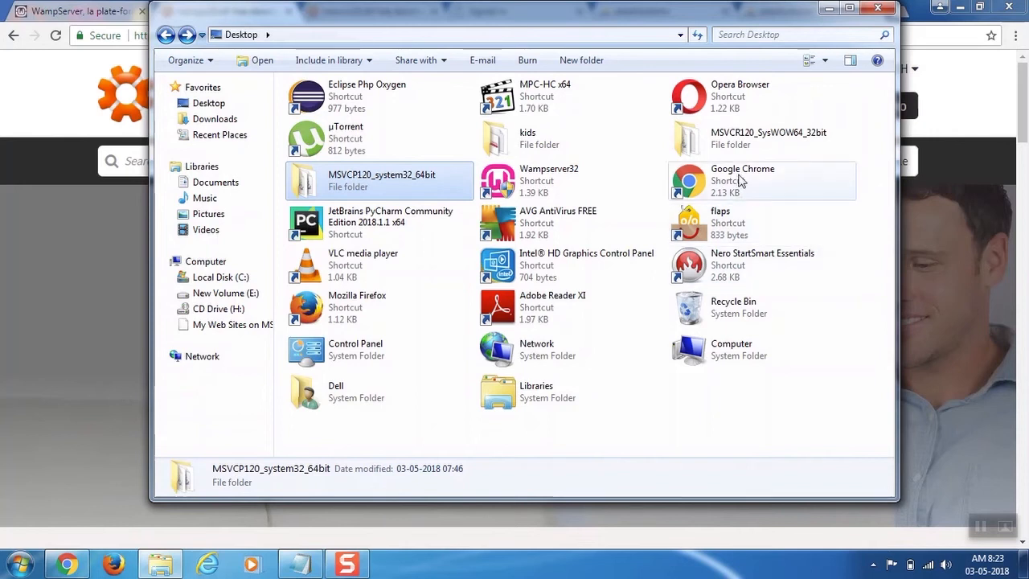
double_click(692, 141)
drag(282, 192, 306, 128)
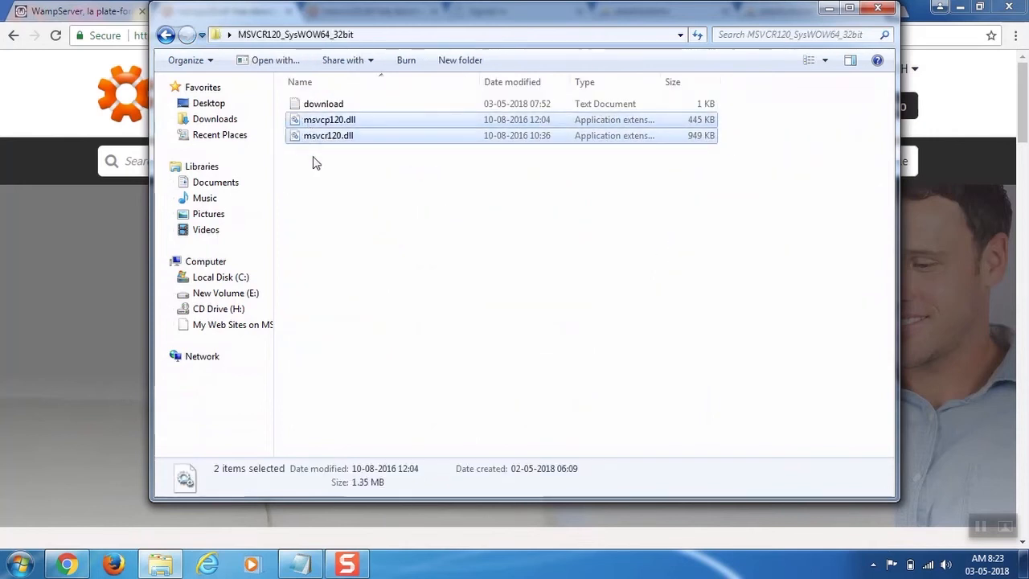
click(166, 35)
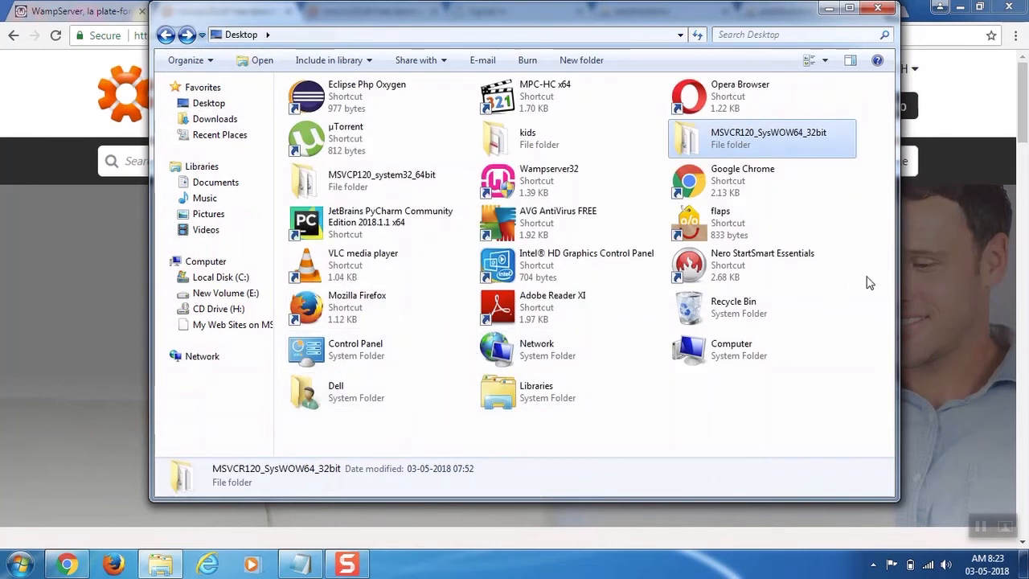
Paste the two copied 32-bit DLL files into C:\Windows\SysWOW64, granting administrator permission.
click(229, 277)
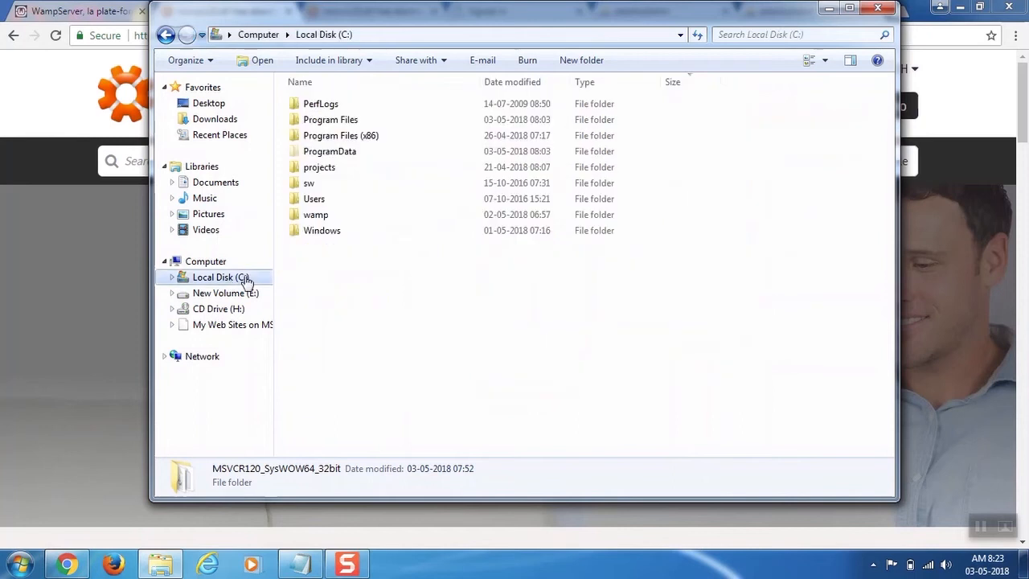
double_click(326, 231)
scroll(373, 343, down, 1)
scroll(373, 343, down, 10)
scroll(335, 418, down, 2)
scroll(365, 372, up, 2)
click(343, 341)
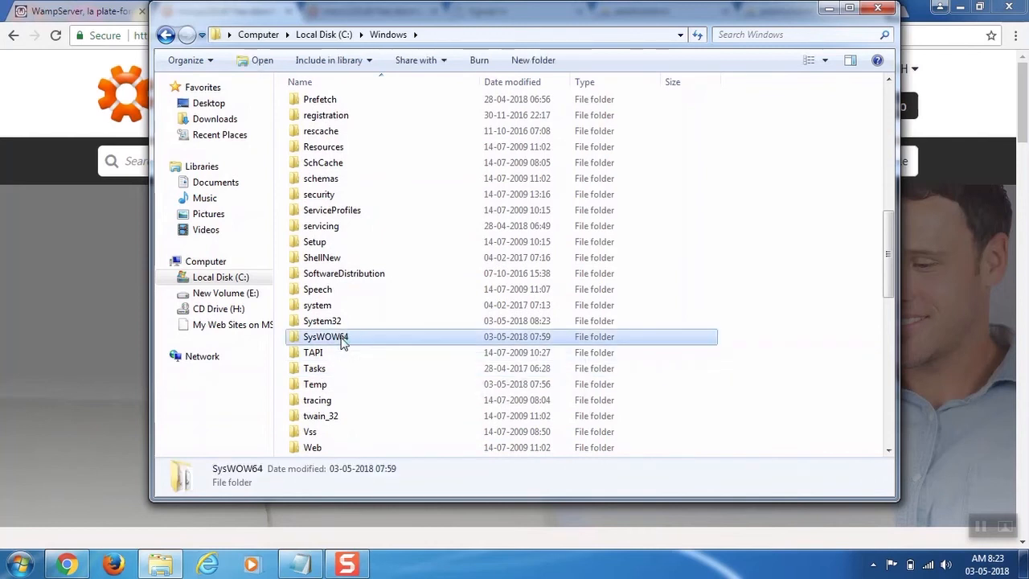
double_click(343, 341)
right_click(852, 290)
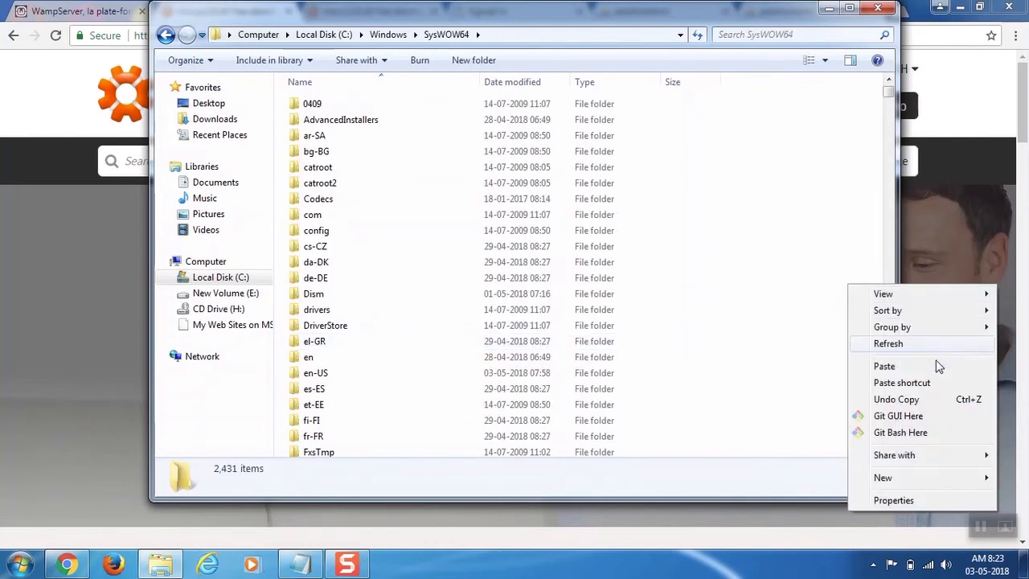
click(898, 365)
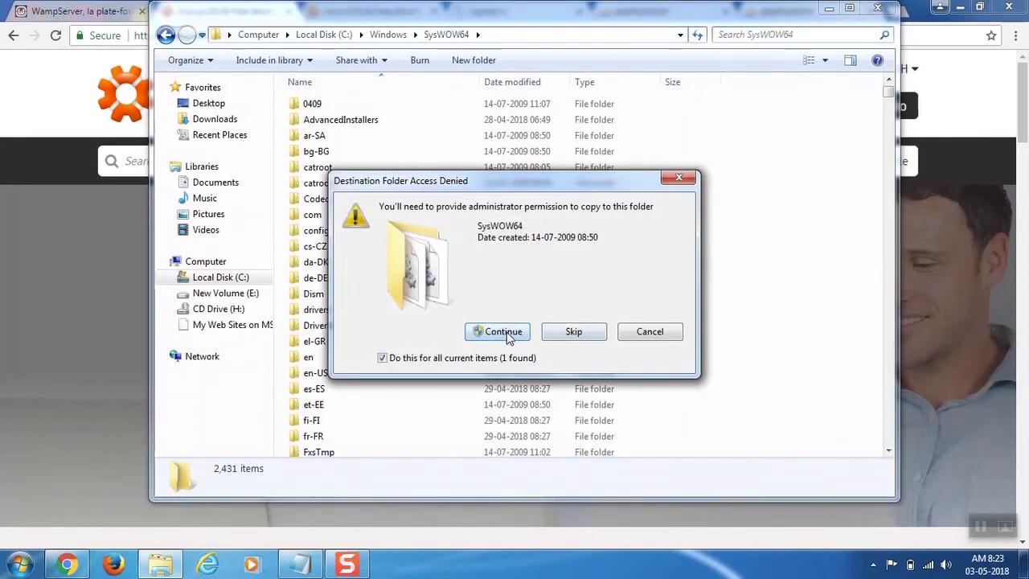
click(511, 330)
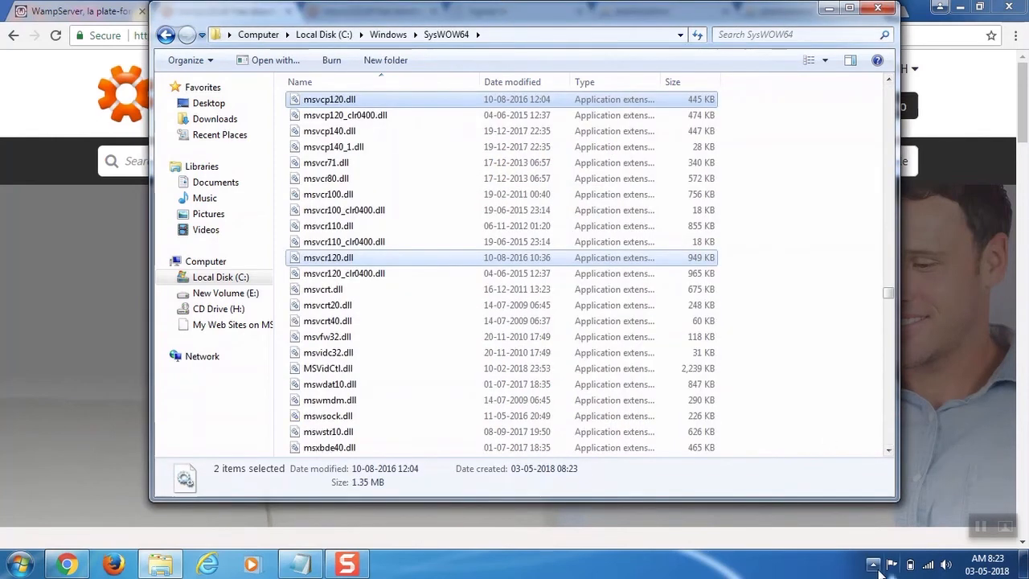
Restart all WampServer services and check the WampServer status icon in the notification area.
click(873, 566)
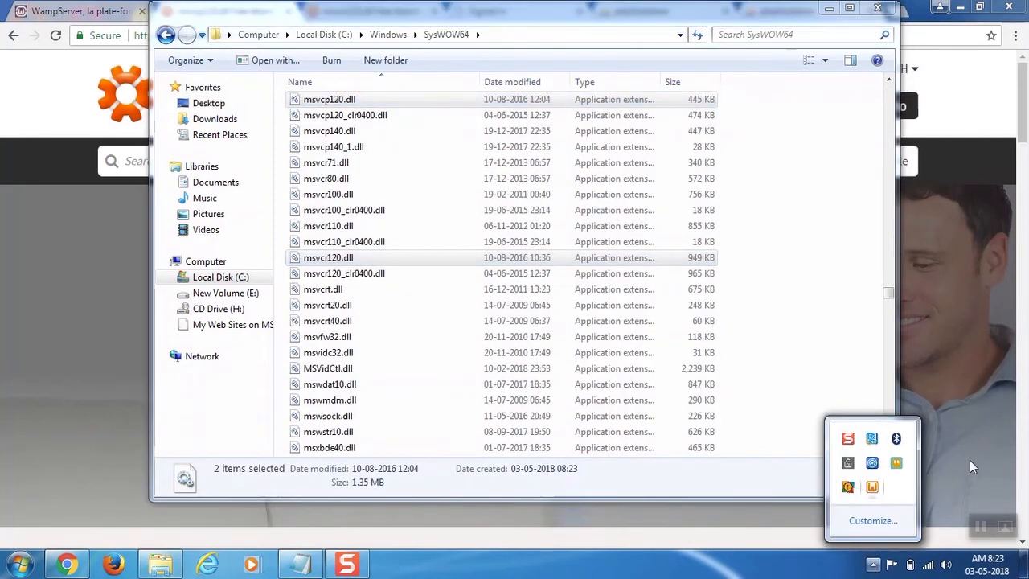
click(873, 488)
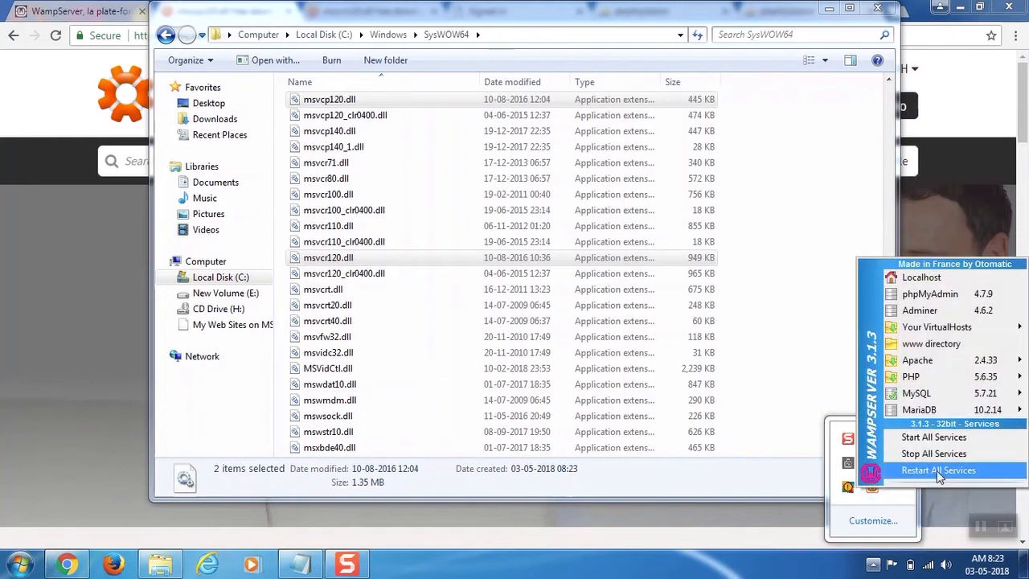
click(937, 470)
click(878, 563)
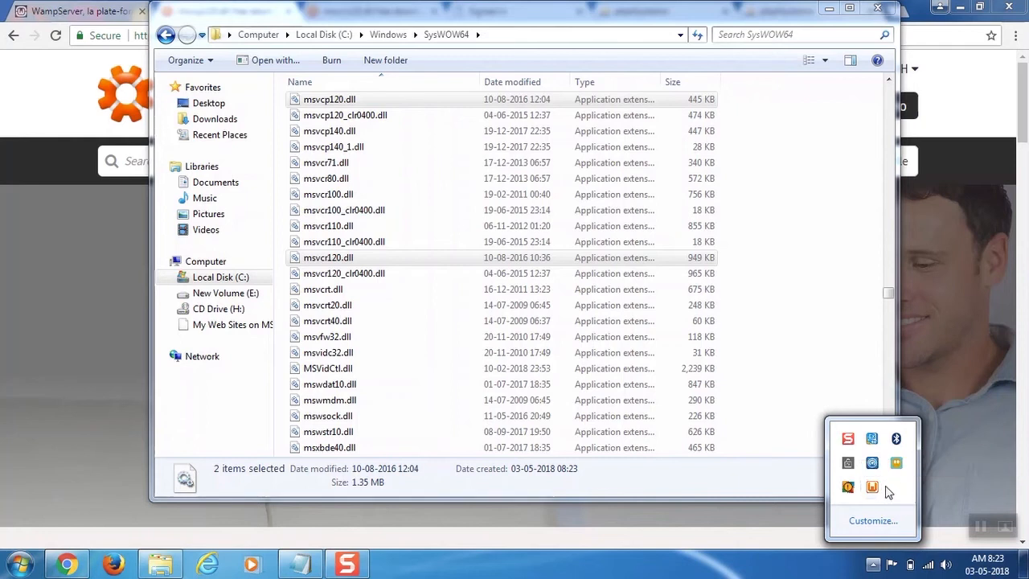
Close the browser and Explorer windows, and start WampServer from its desktop shortcut.
click(1008, 6)
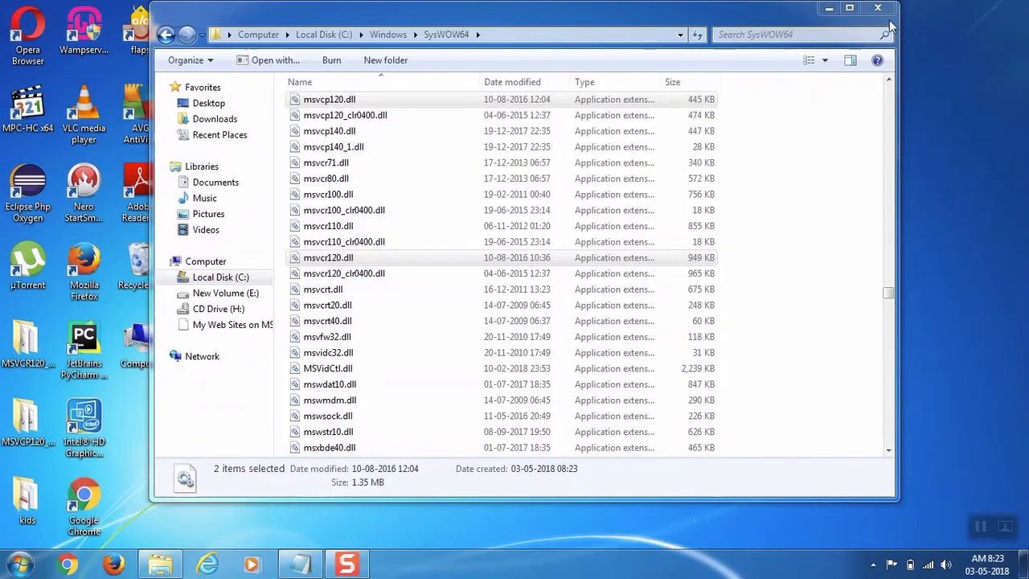
click(878, 9)
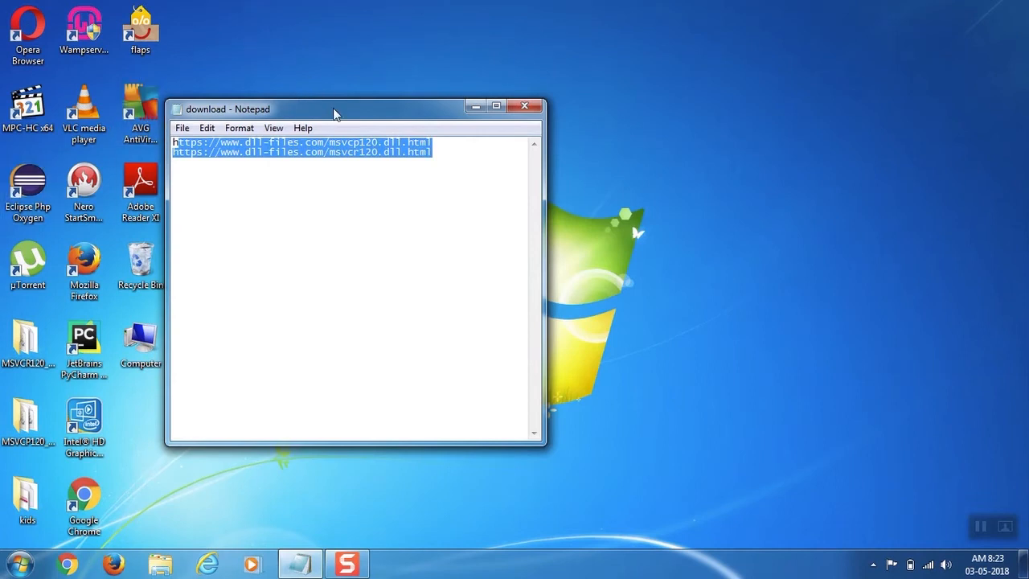
drag(334, 111, 434, 123)
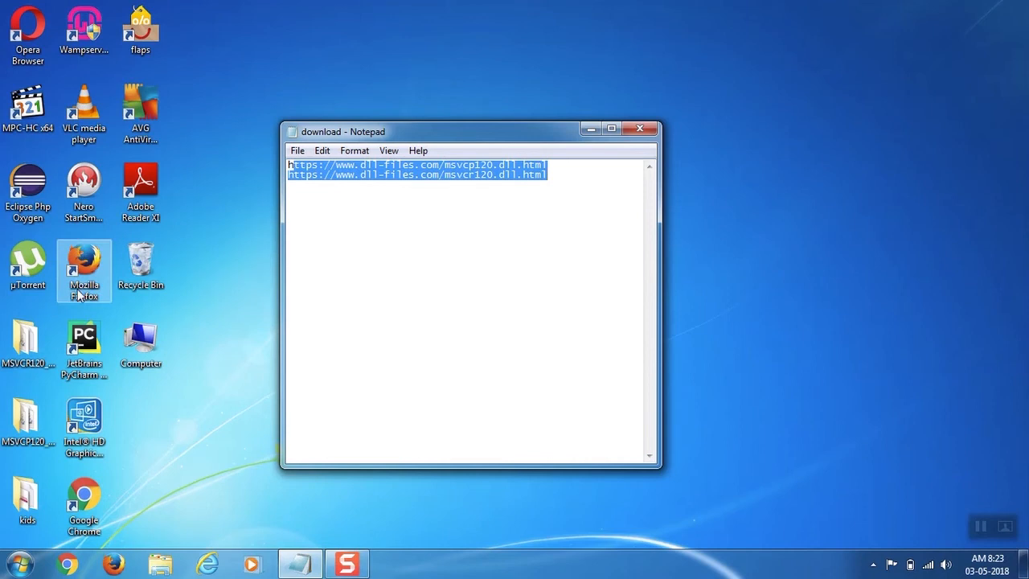
click(71, 37)
double_click(70, 36)
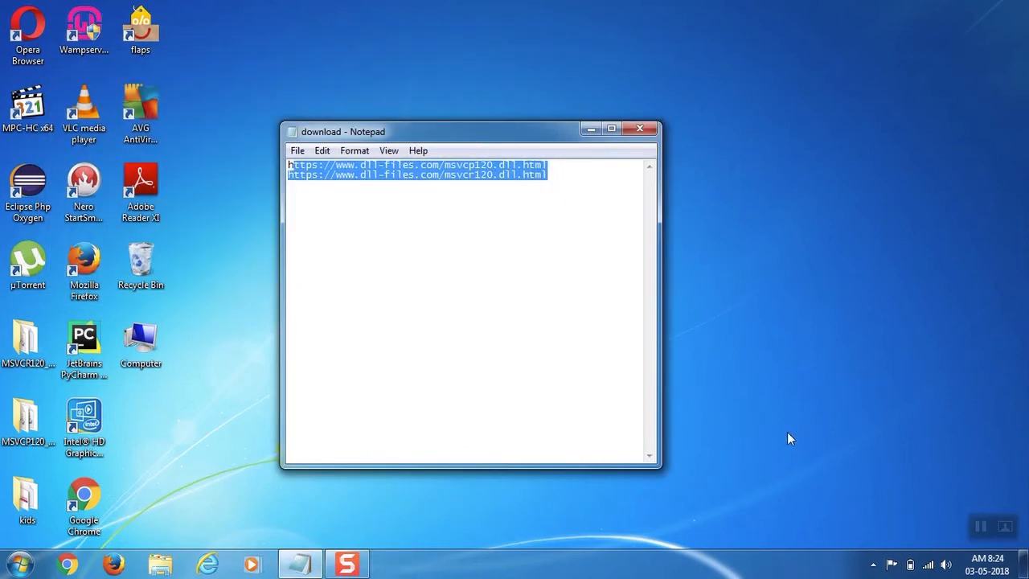
Open WampServer's MySQL console as user root, leaving the password empty.
click(873, 564)
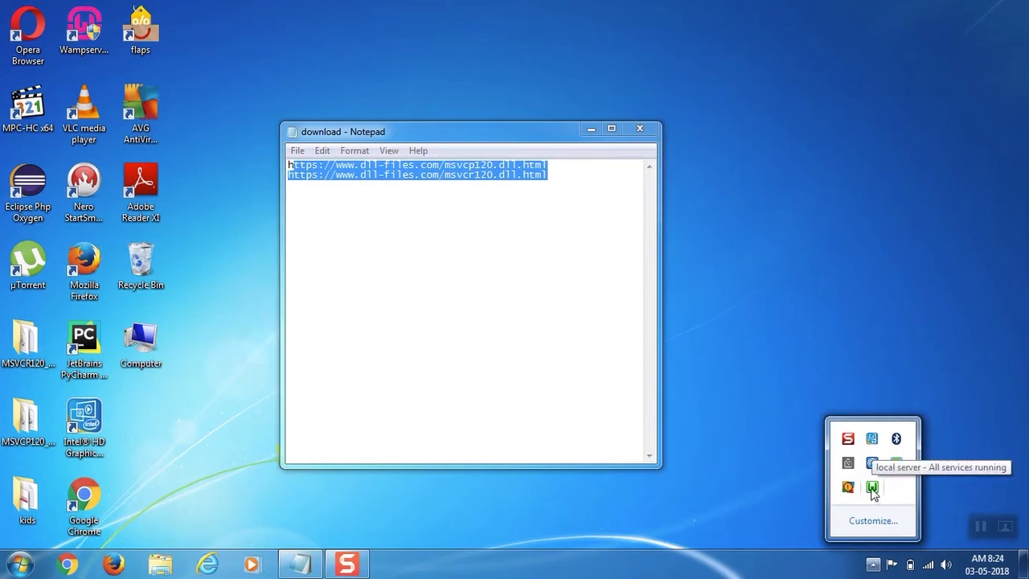
click(873, 488)
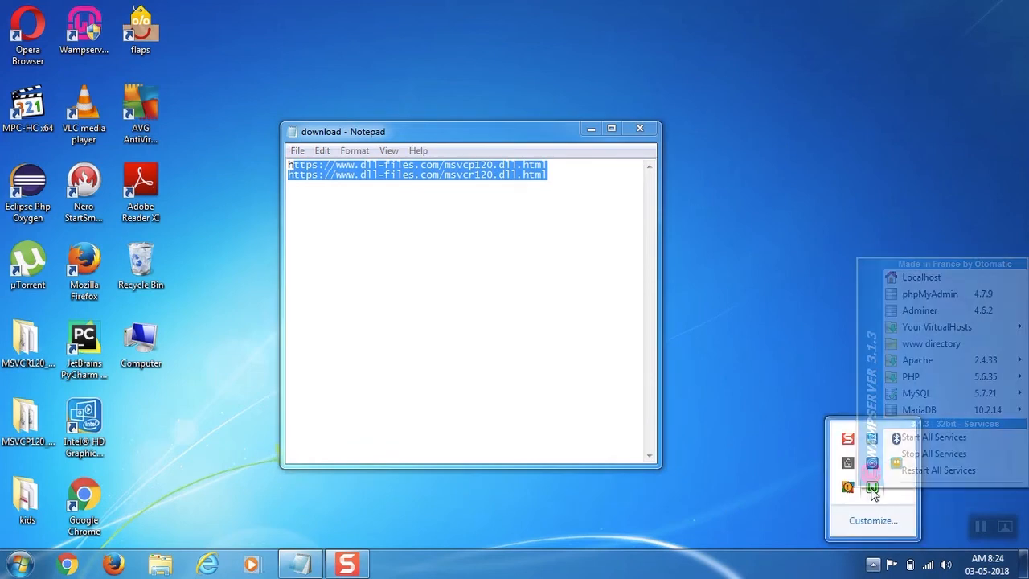
mouse_move(936, 394)
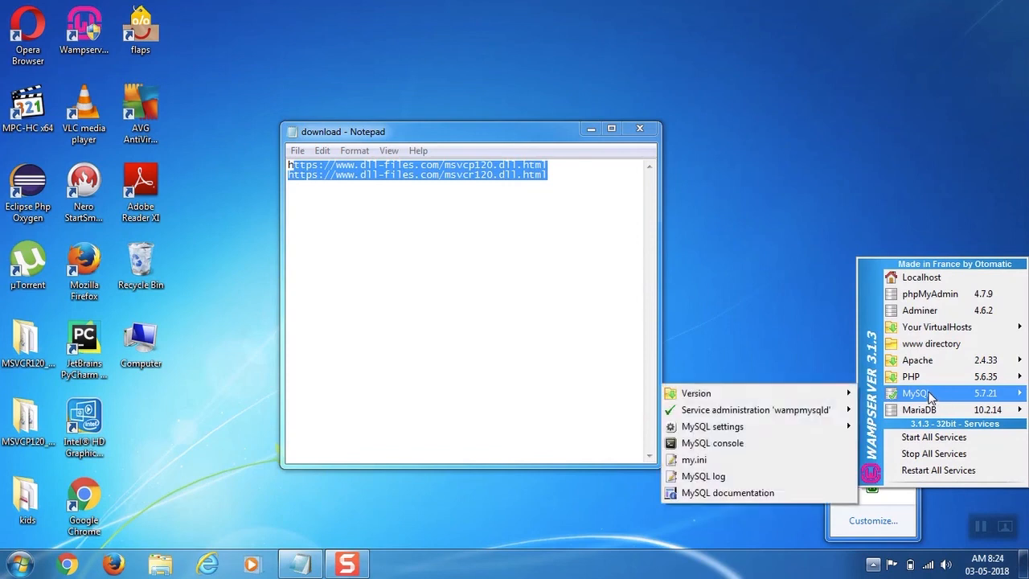
click(707, 443)
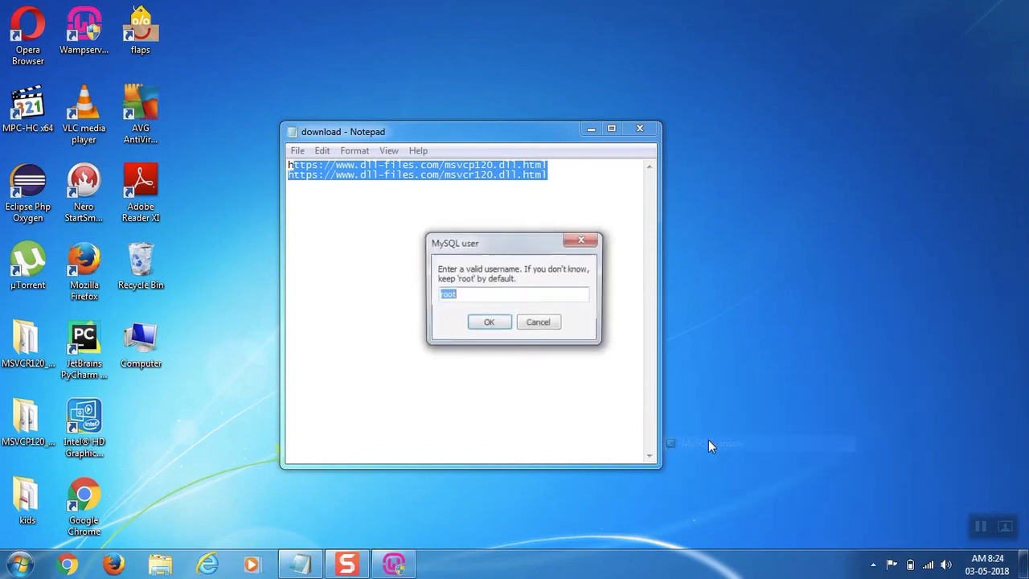
click(488, 322)
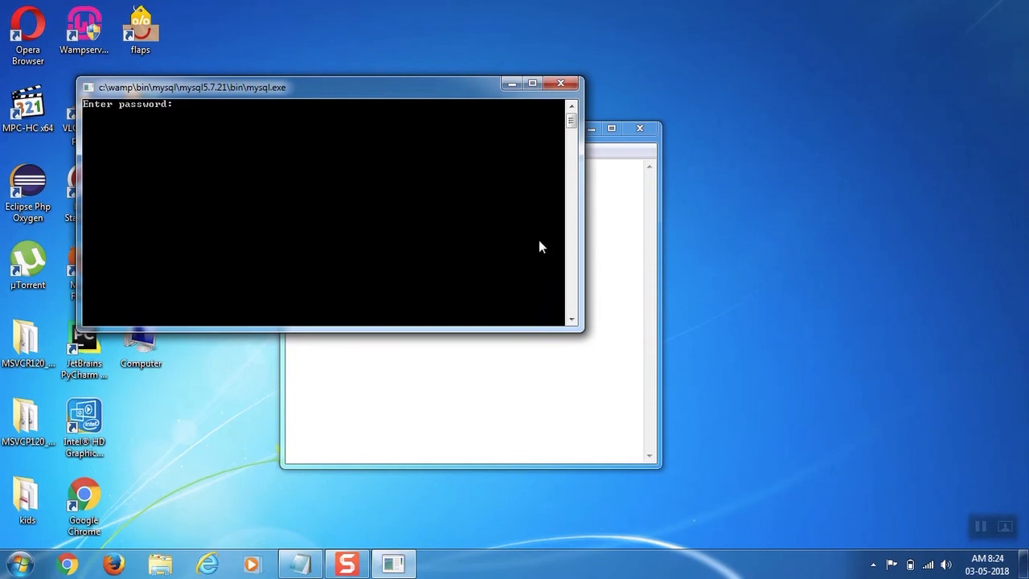
key(Return)
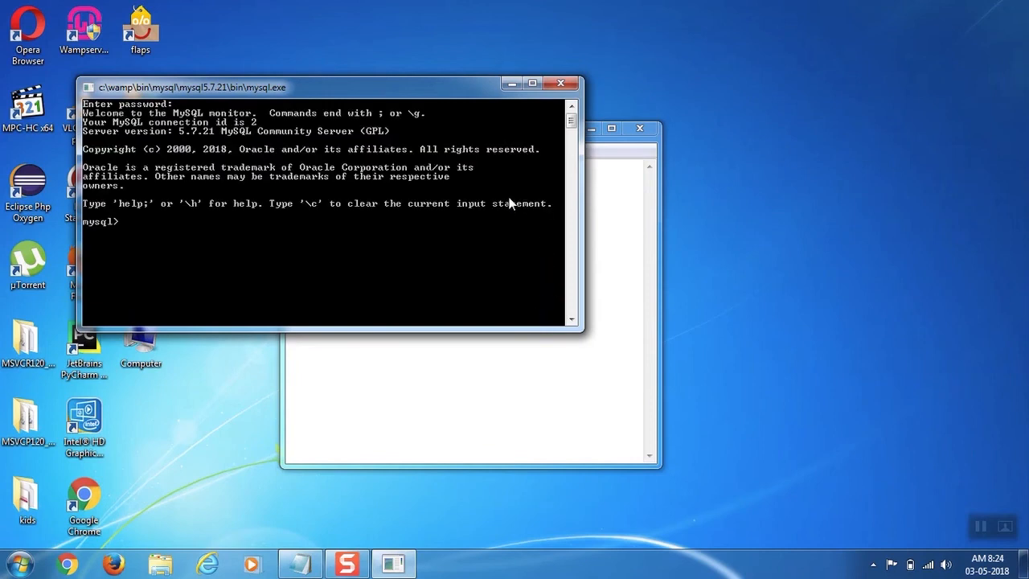
Open phpMyAdmin from WampServer, log in to the MySQL server as root without a password, and highlight the version information.
click(873, 565)
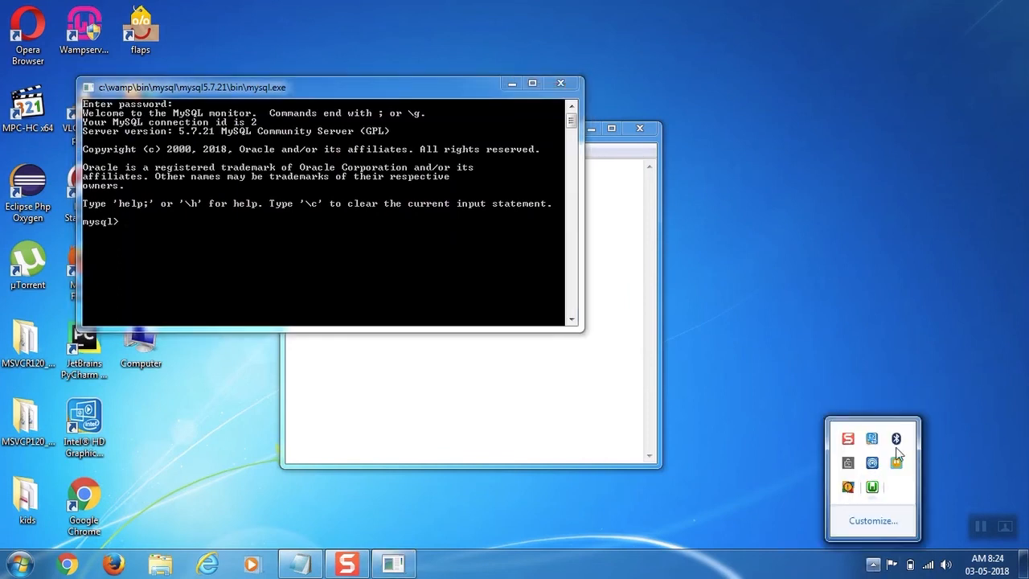
click(872, 486)
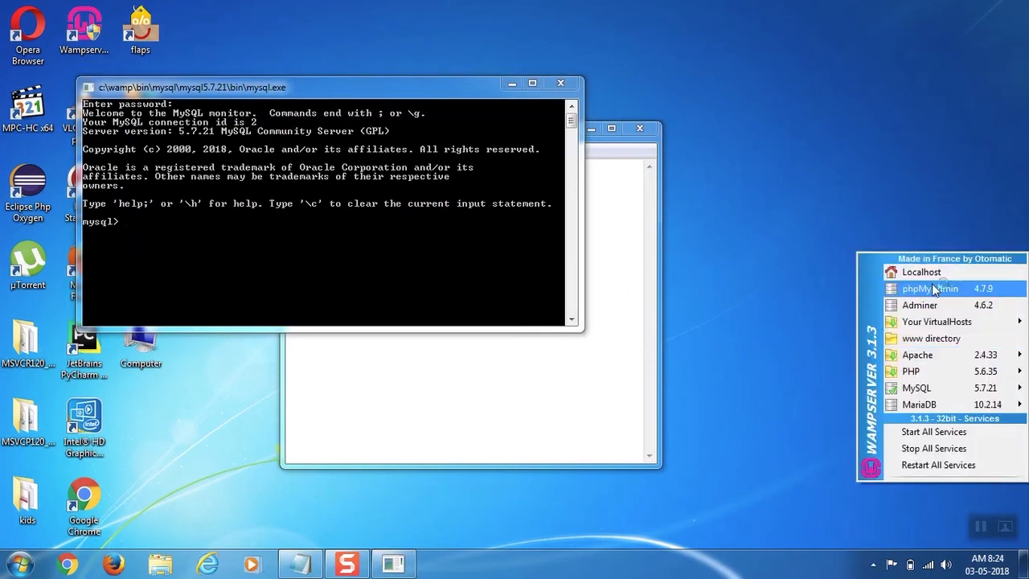
click(933, 289)
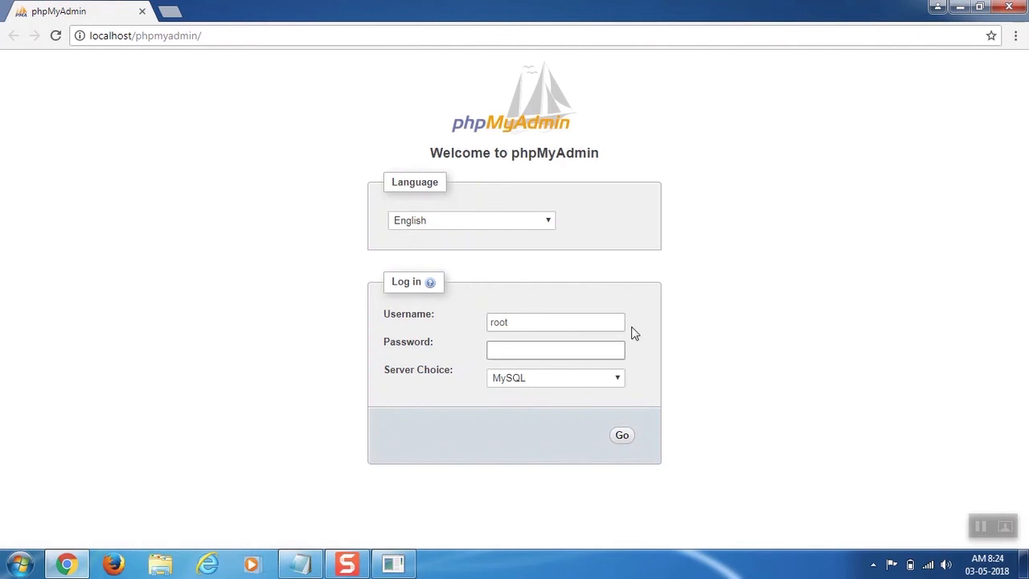
click(623, 436)
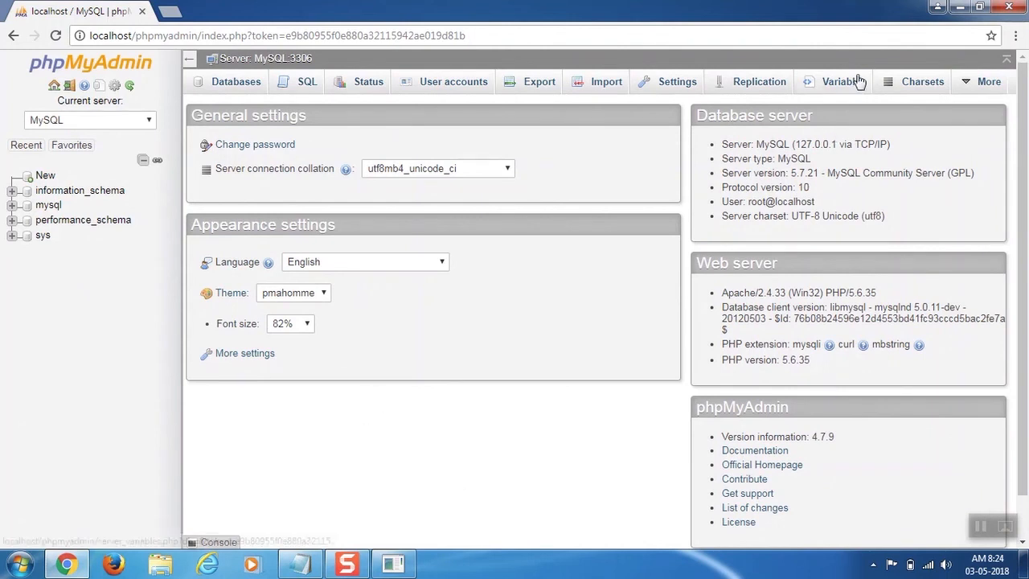
triple_click(496, 436)
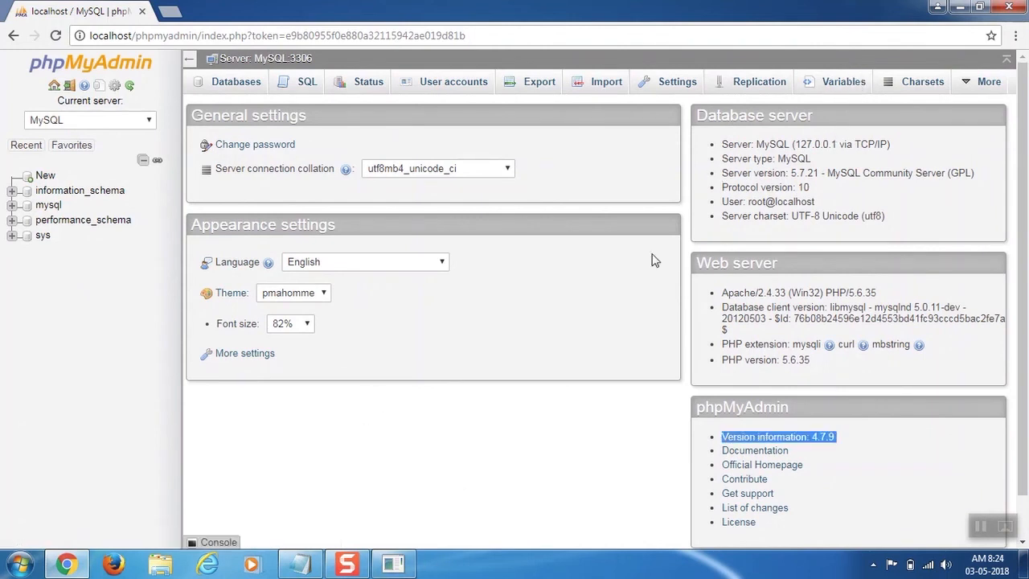
Minimize the phpMyAdmin browser window and the MySQL console.
click(962, 6)
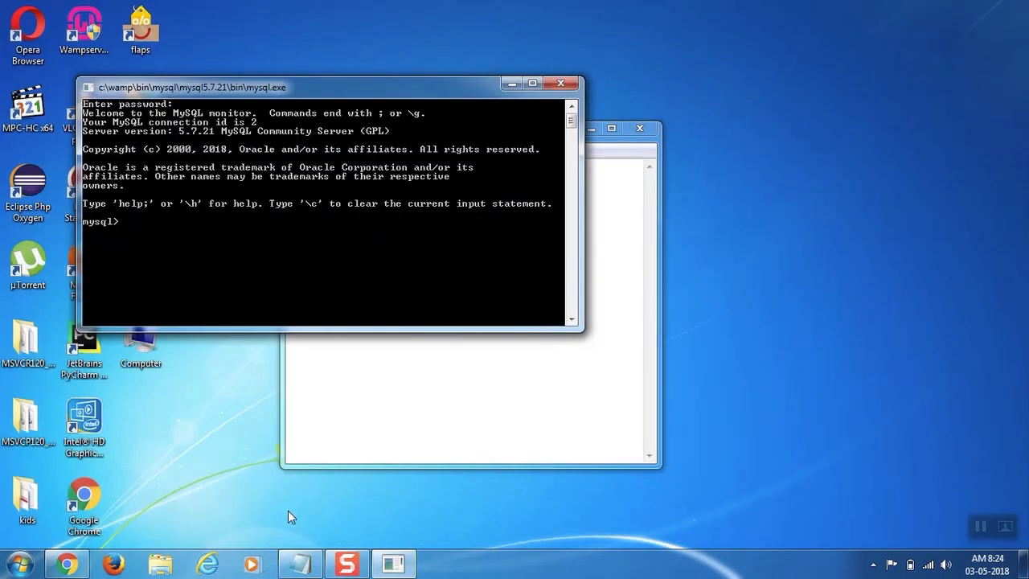
click(393, 565)
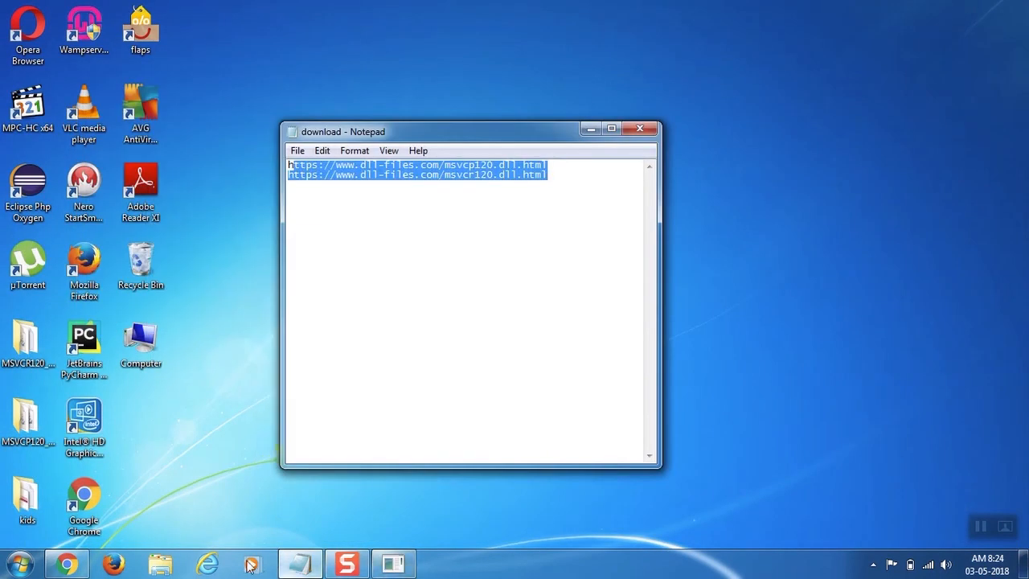
click(349, 569)
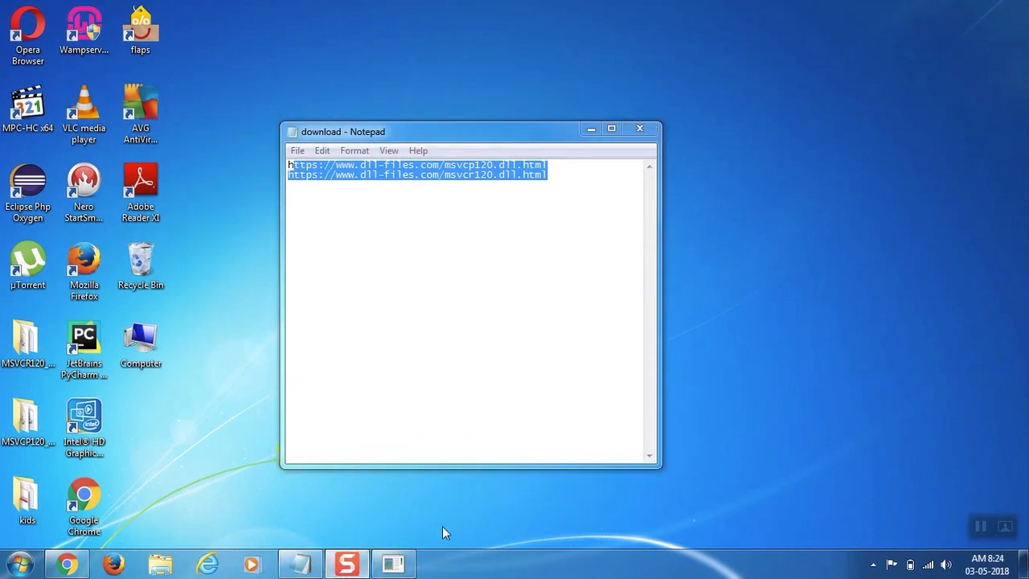